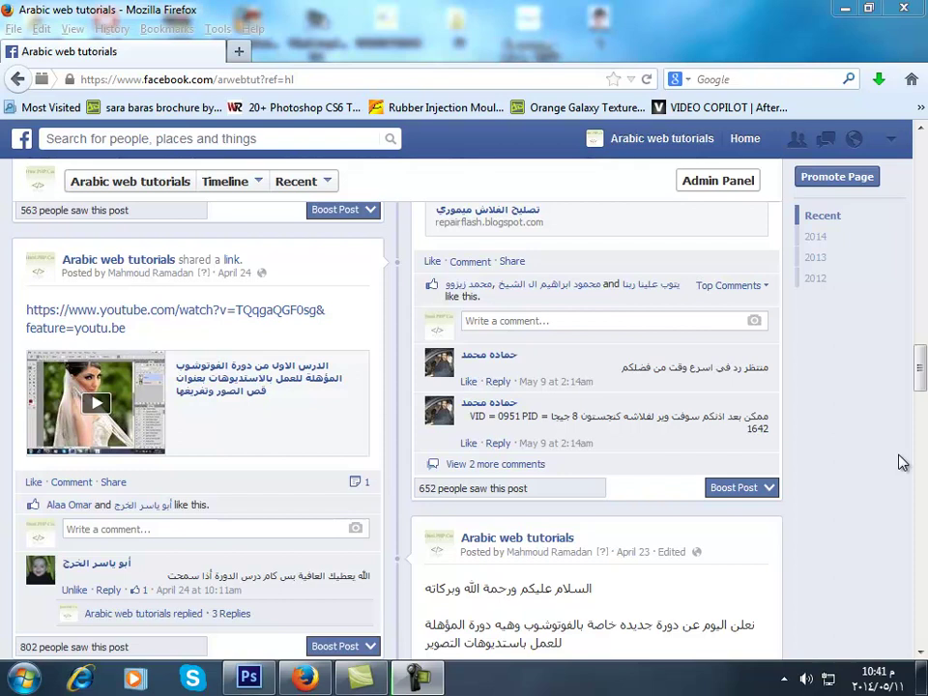
Step: Switch to Photoshop, copy the boy's photo from 1.jpg into 18.psd and place its layer beneath suit layer 003
left_click(248, 678)
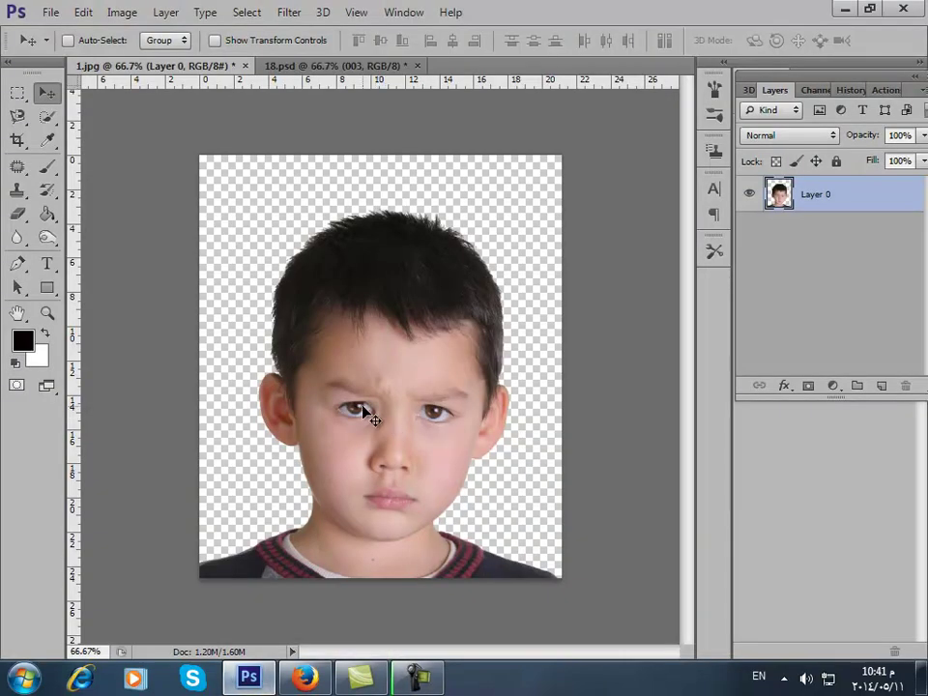
left_click(309, 64)
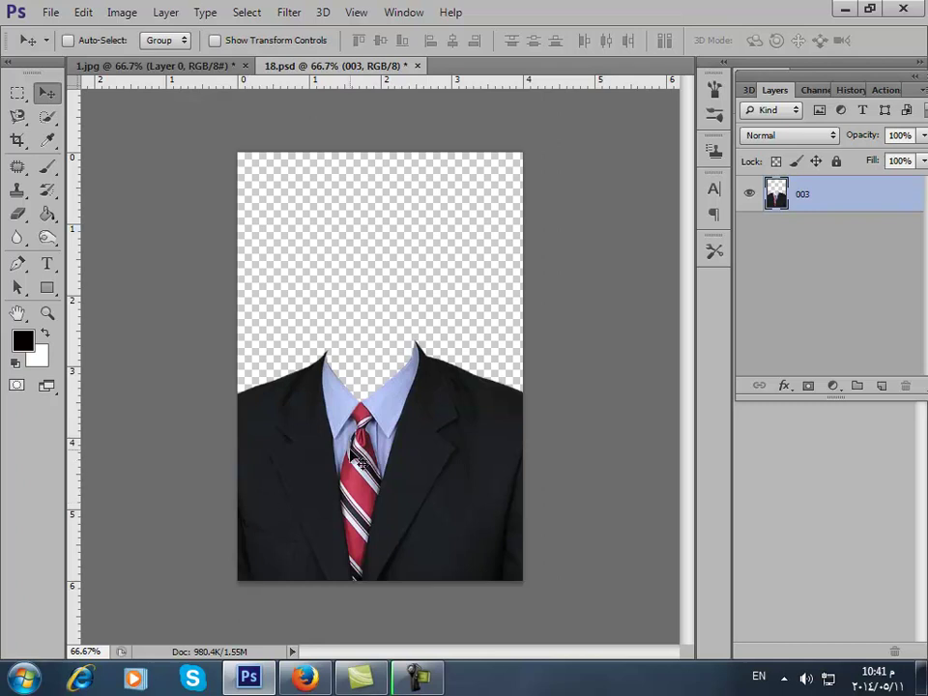
left_click(191, 65)
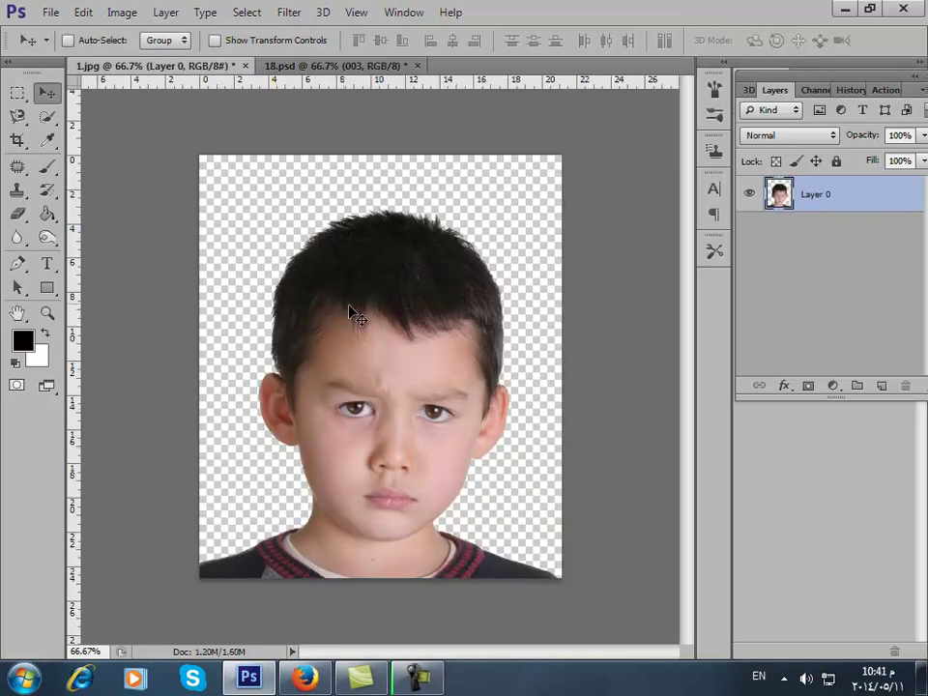
left_click_drag(352, 310, 413, 396)
left_click_drag(775, 224, 775, 185)
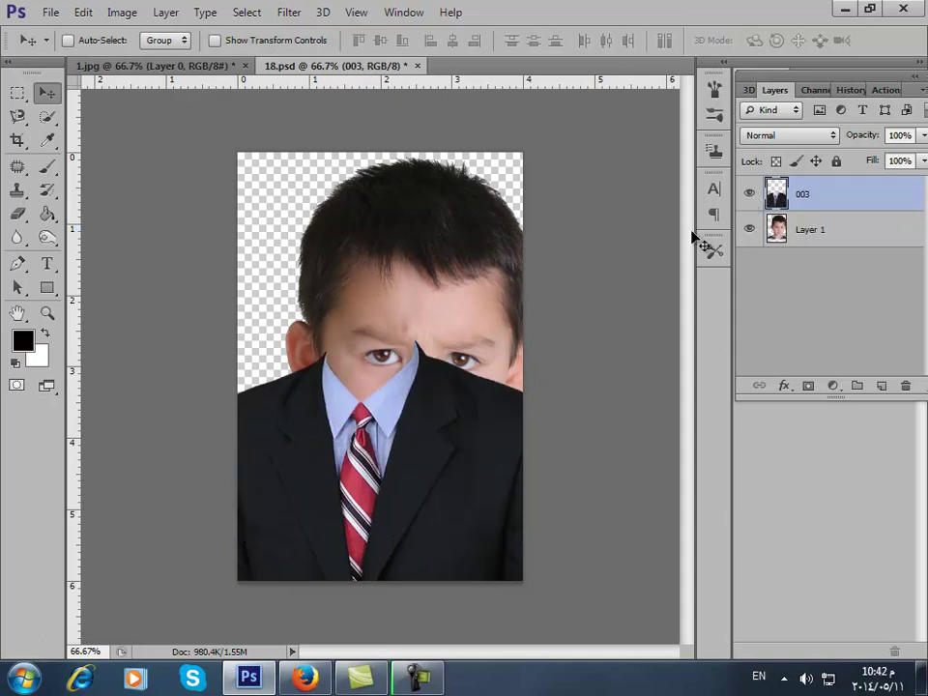
Step: Scale the boy's layer to about 75% and position the head above the suit's collar
left_click_drag(455, 290, 439, 265)
key("ctrl+t")
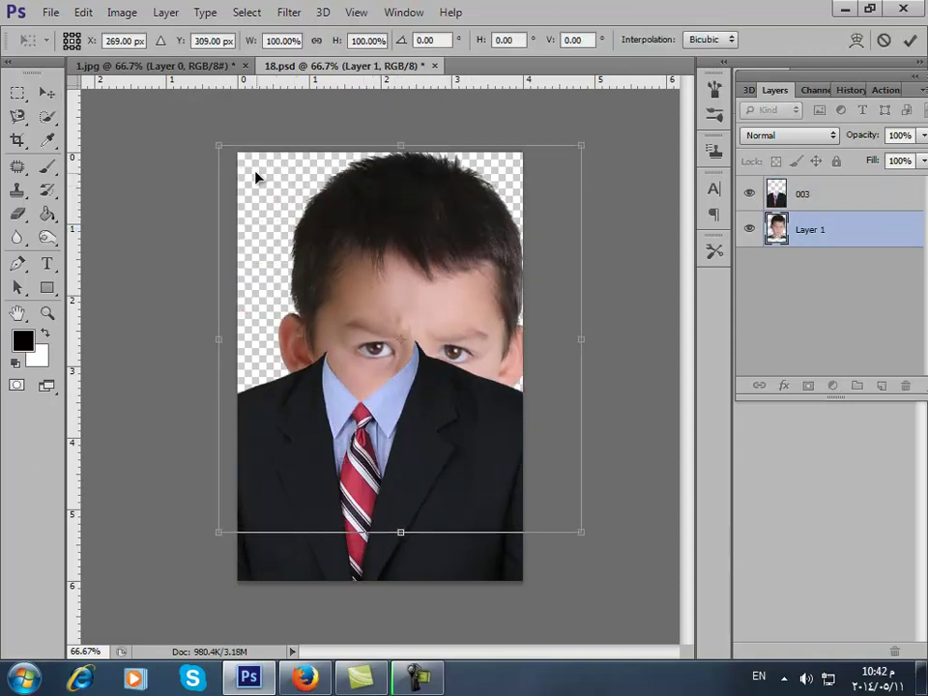
left_click_drag(218, 146, 265, 193)
left_click_drag(420, 302, 389, 232)
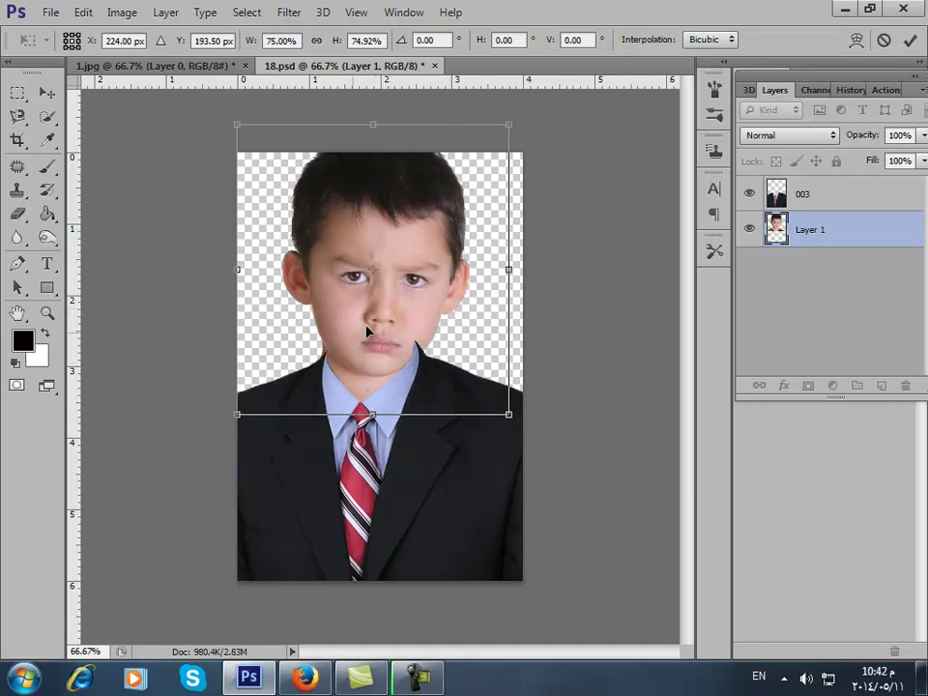
right_click(356, 296)
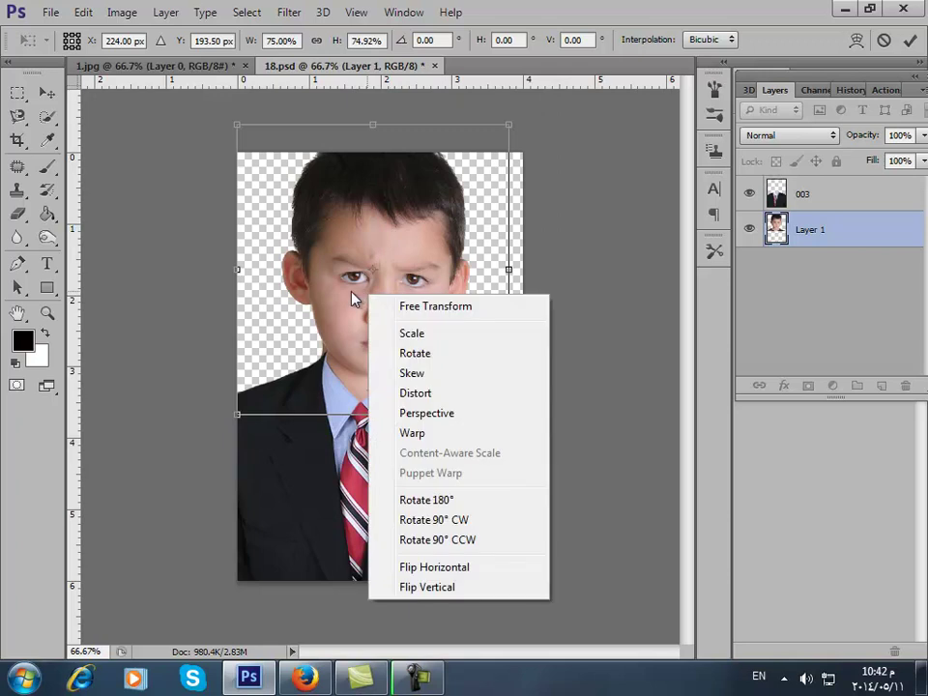
key("Escape")
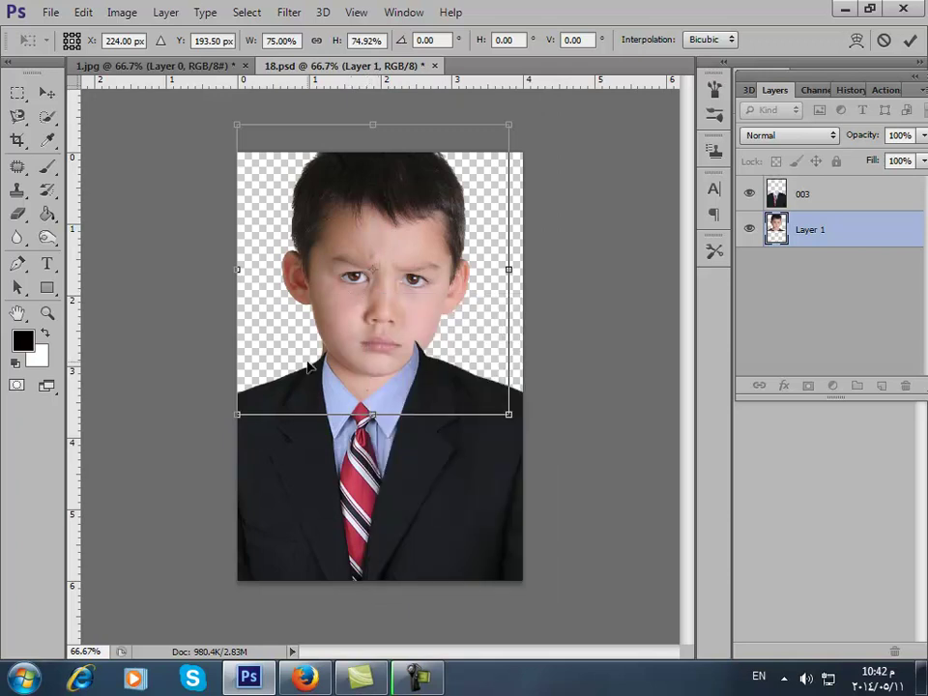
right_click(377, 291)
key("Escape")
mouse_move(382, 292)
left_mouse_down()
mouse_move(378, 268)
mouse_move(391, 266)
mouse_move(389, 296)
left_mouse_up()
right_click(355, 301)
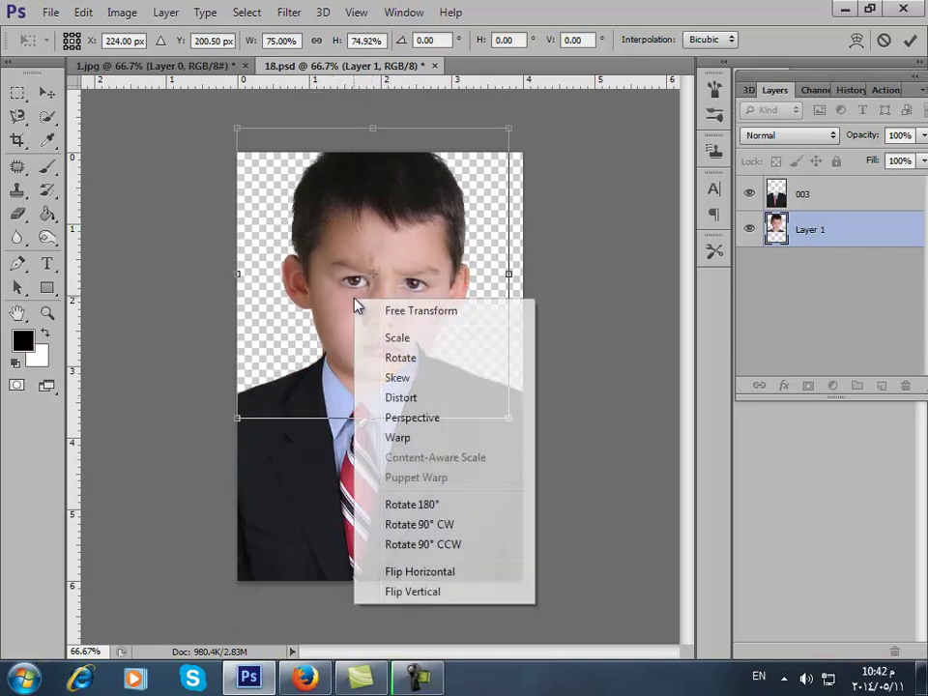
left_click(416, 590)
key("ctrl+z")
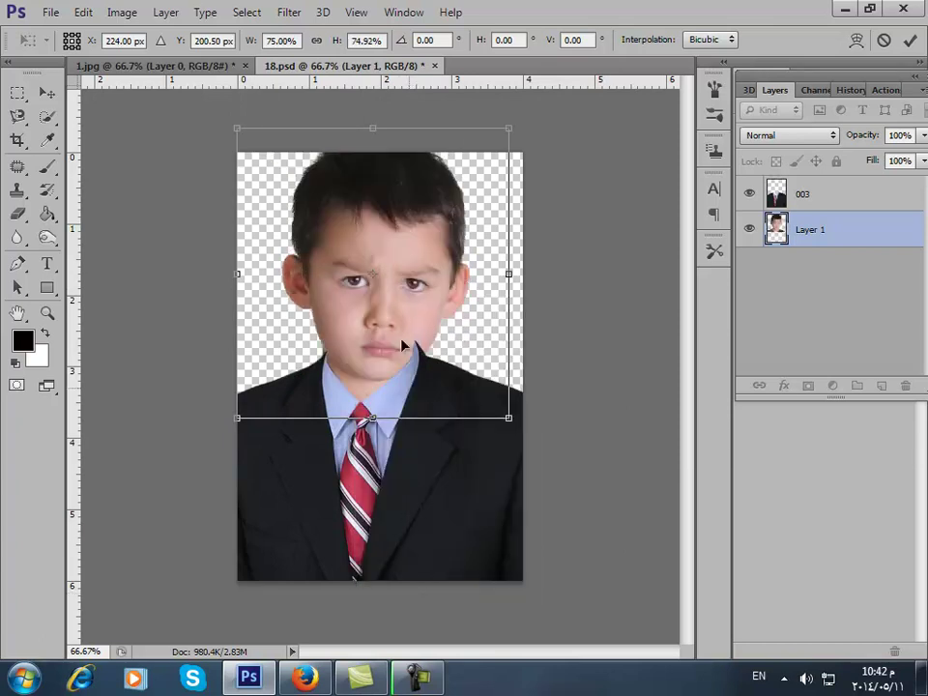
Step: Flip the boy's layer horizontally, rotate it about -3.5° and fit the neck into the shirt collar
right_click(400, 317)
left_click(433, 589)
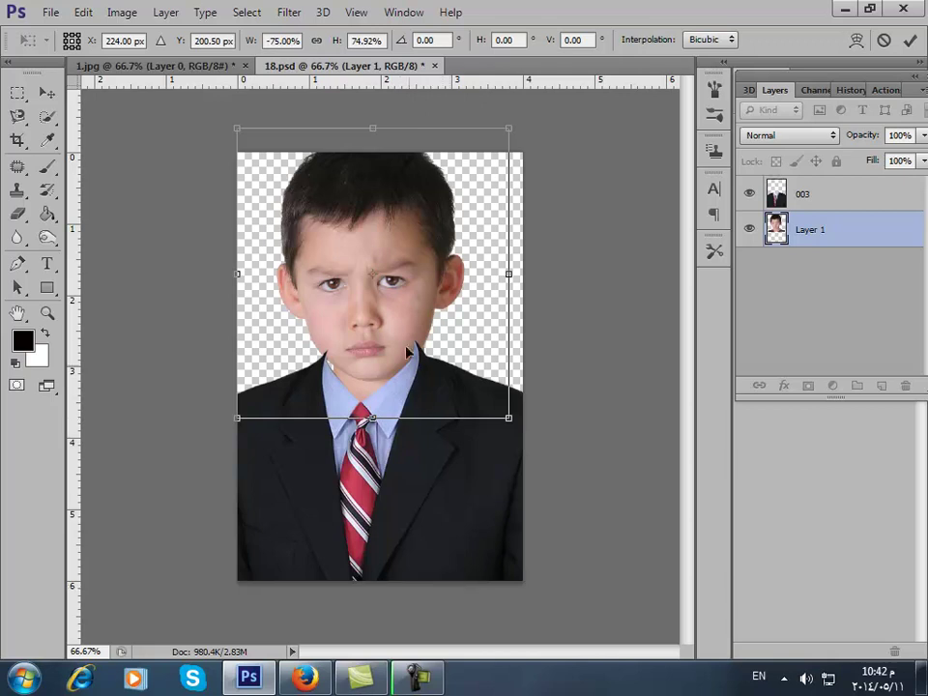
left_click_drag(407, 350, 388, 335)
mouse_move(461, 462)
left_mouse_down()
mouse_move(455, 470)
mouse_move(467, 465)
left_mouse_up()
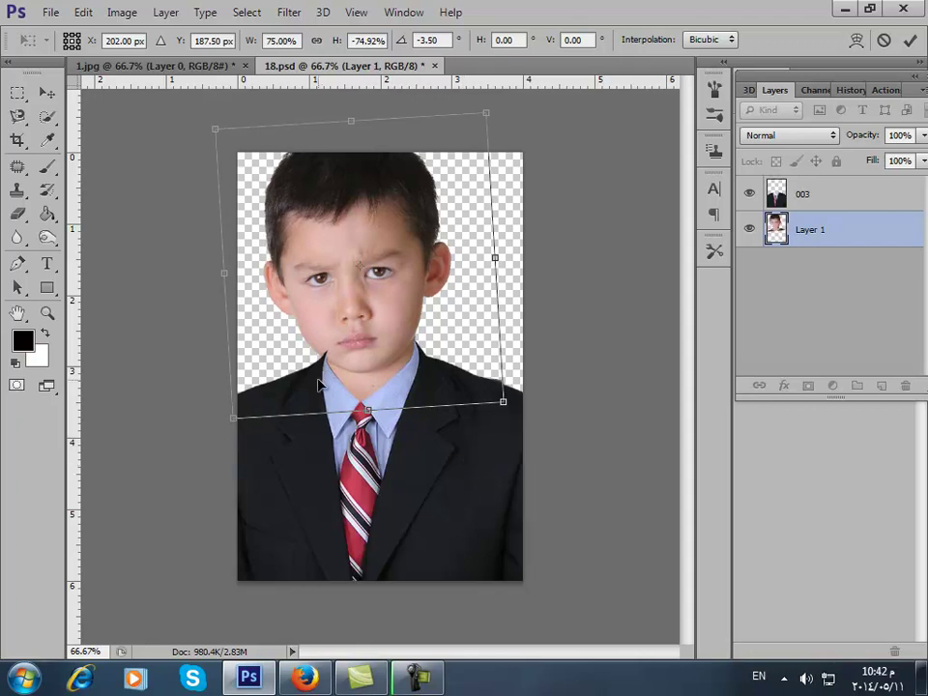
key("Return")
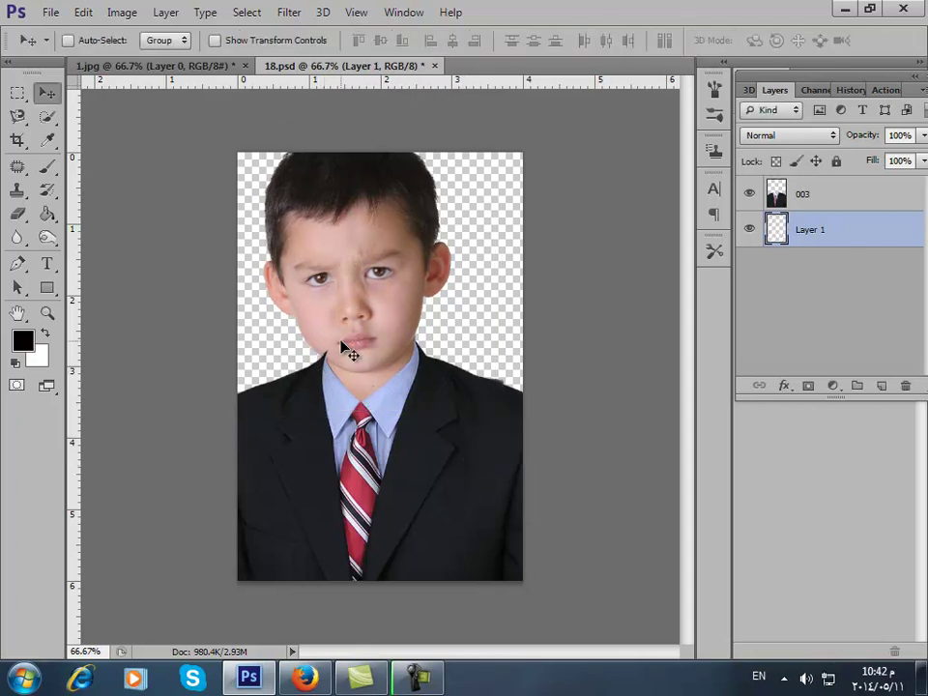
left_click(778, 196)
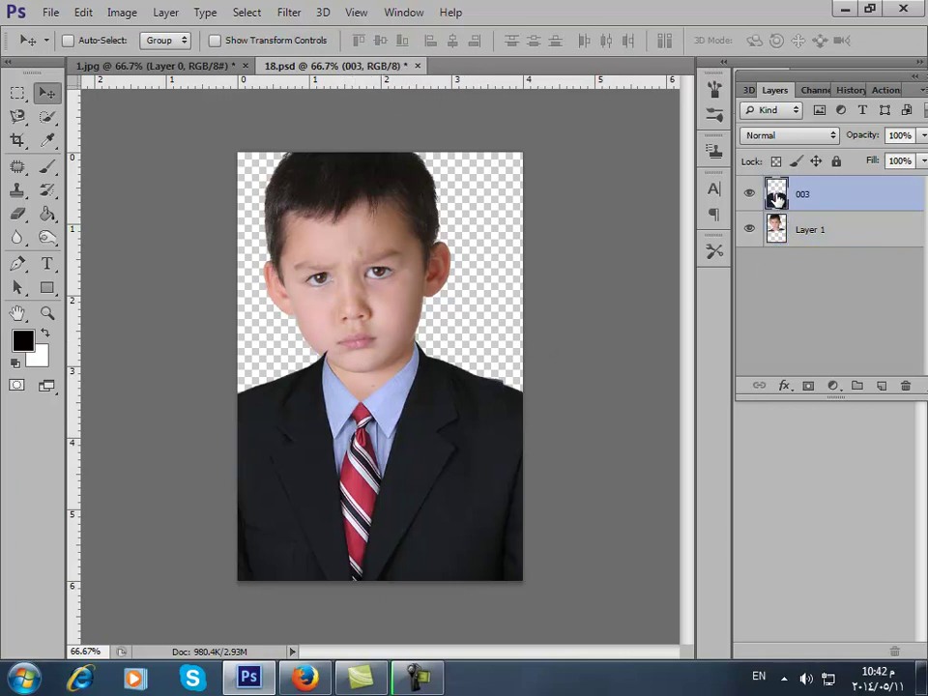
key("ctrl+t")
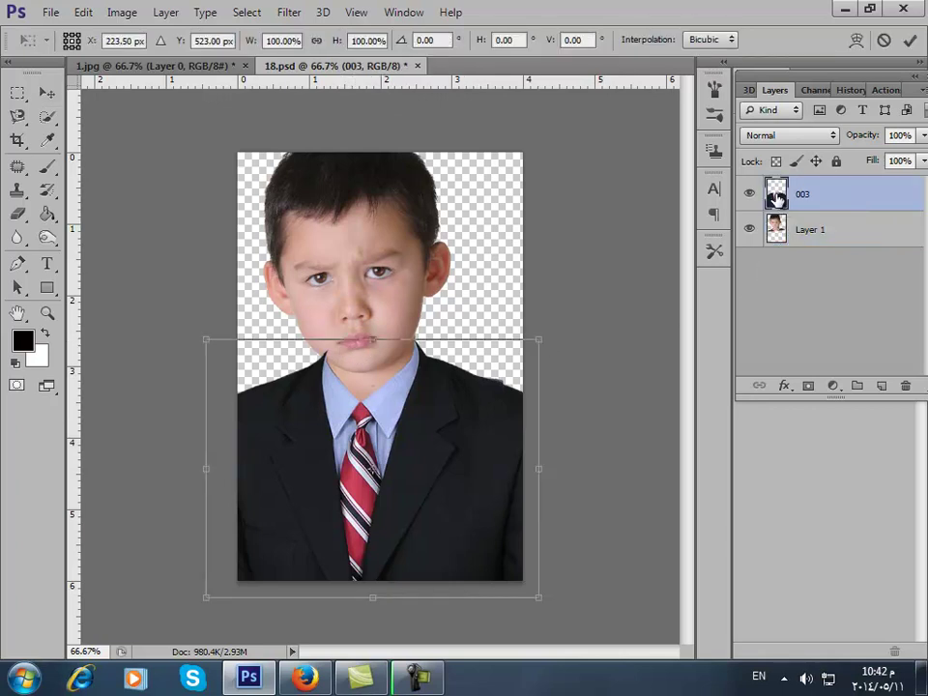
key("Return")
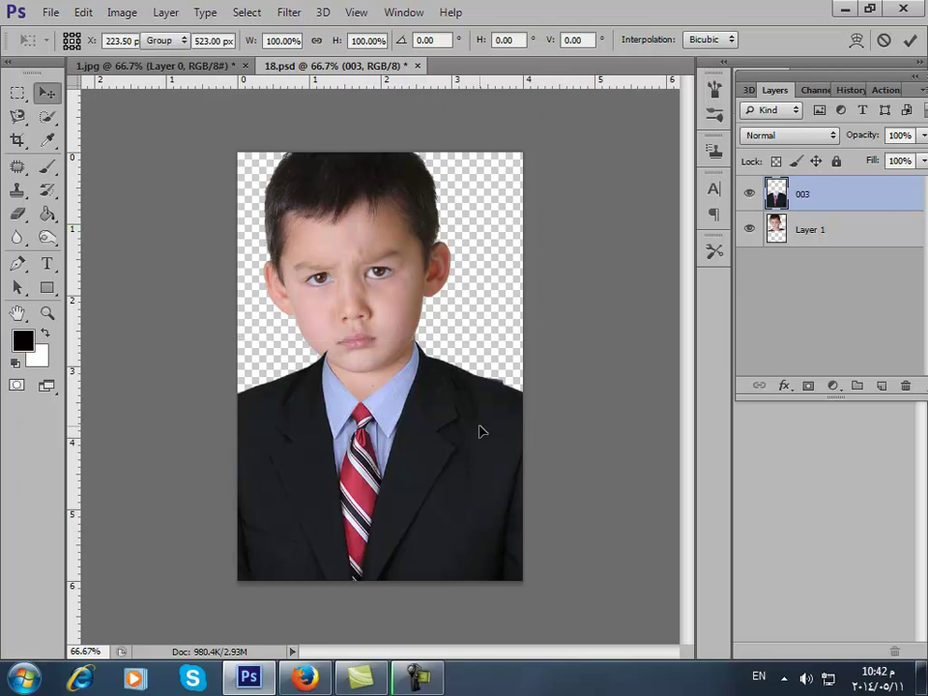
Step: Move the boy's layer slightly down so the neck sits deeper in the collar
left_click(370, 314, "ctrl")
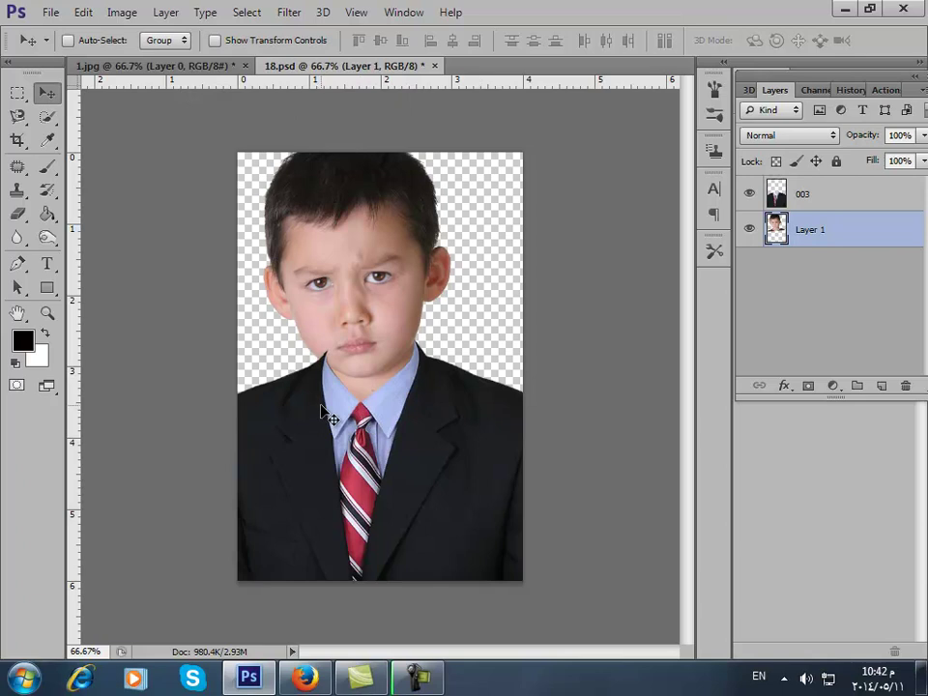
key("ctrl+t")
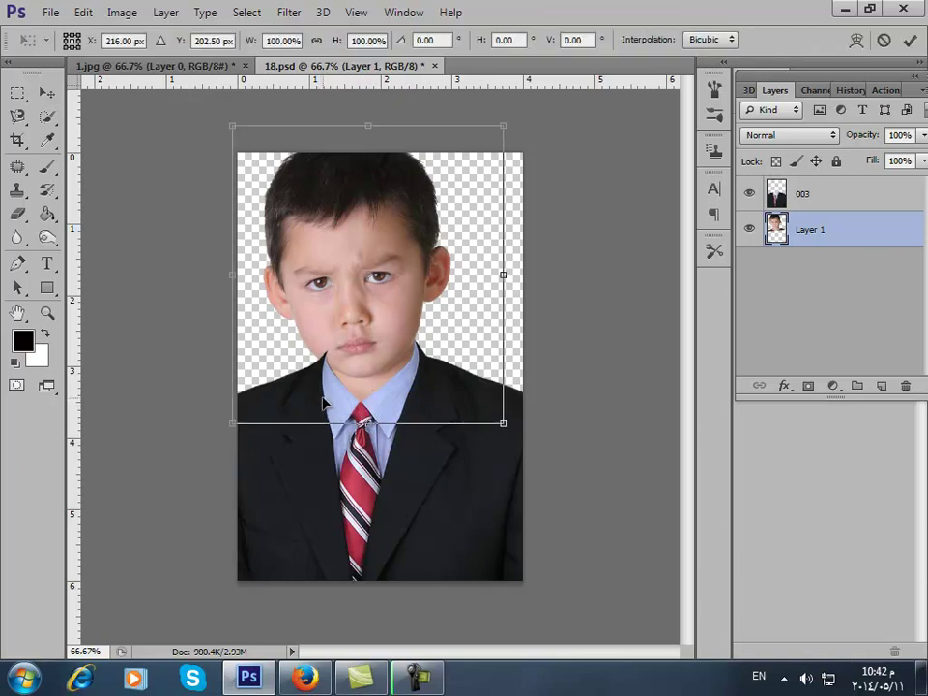
key("Return")
Step: Distort suit layer 003 by its upper corners, lowering the left shoulder so the collar follows the boy's neck
left_click(777, 197)
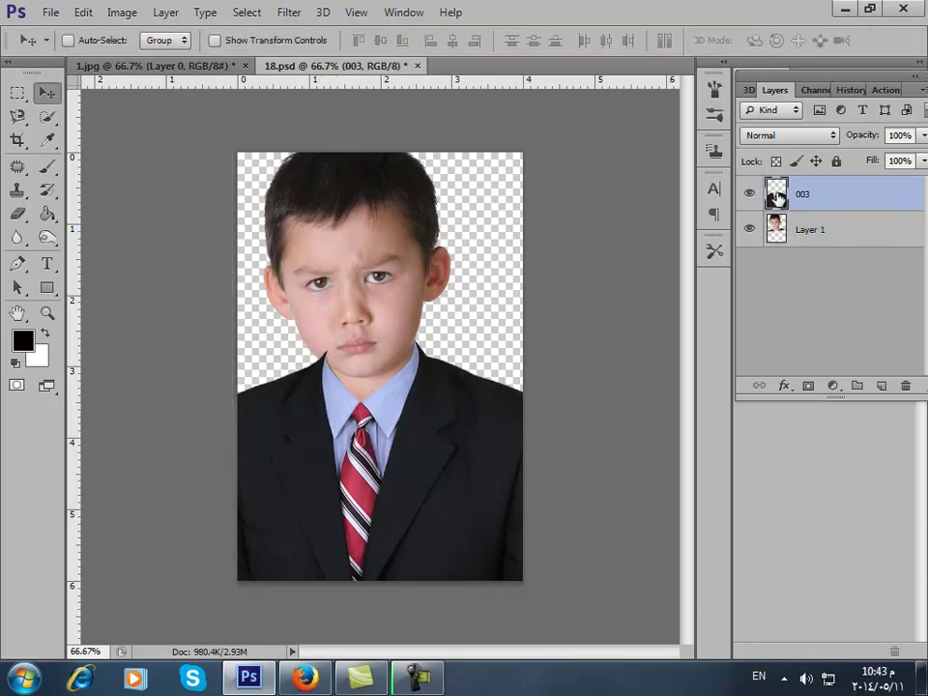
key("ctrl+t")
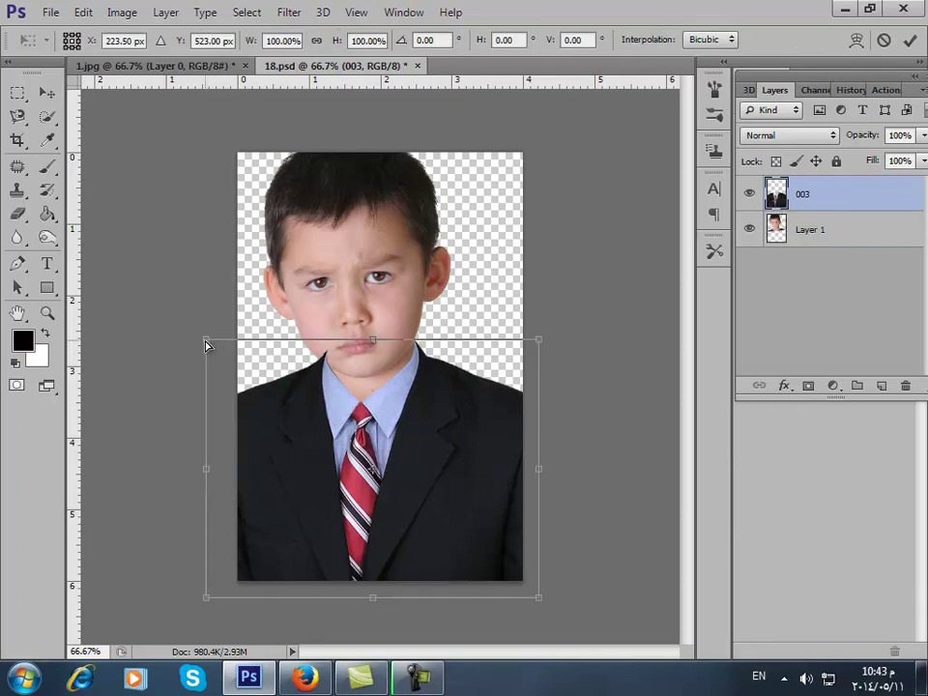
left_click_drag(206, 345, 215, 366)
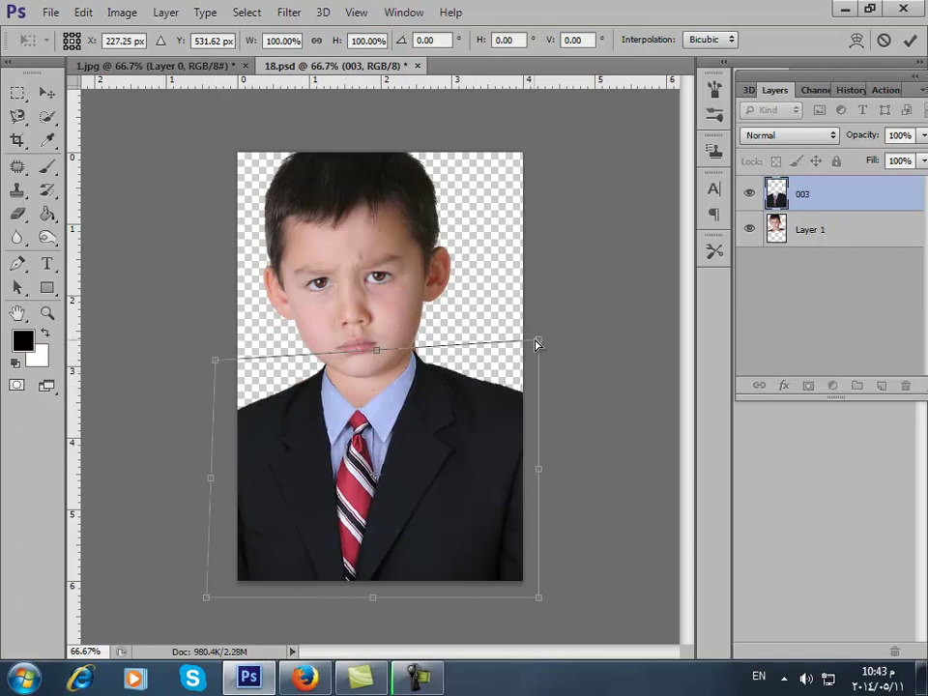
left_click_drag(537, 340, 543, 340)
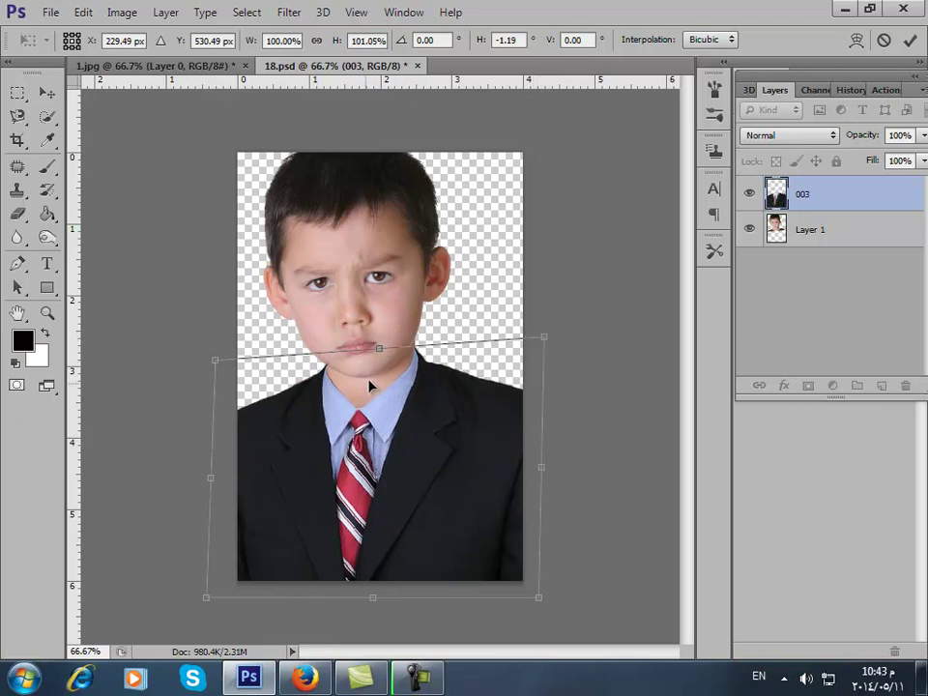
left_click_drag(376, 346, 374, 342)
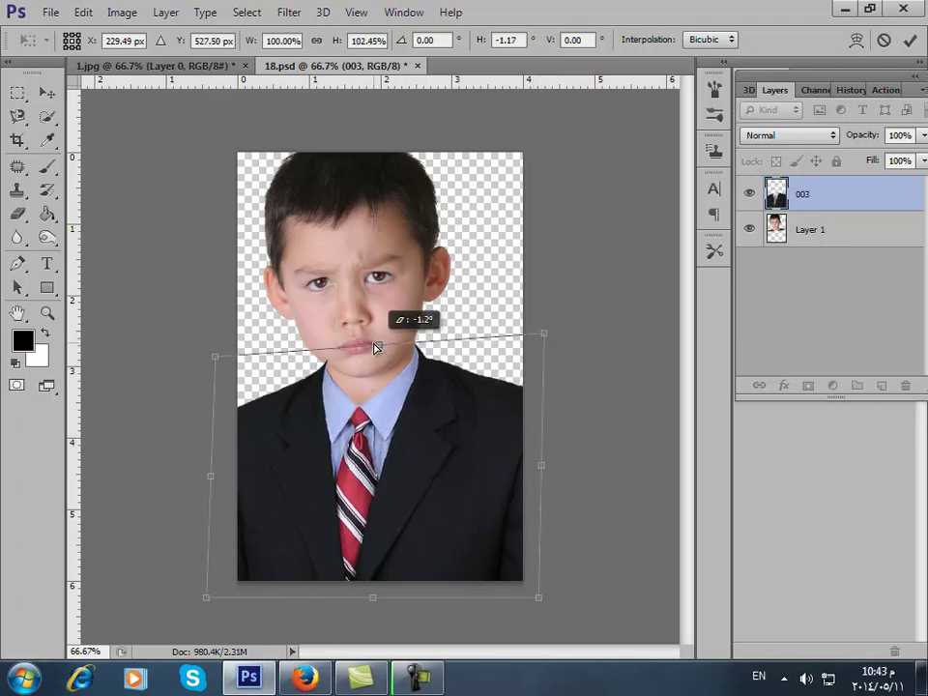
mouse_move(215, 358)
left_mouse_down()
mouse_move(209, 362)
mouse_move(221, 368)
mouse_move(215, 363)
left_mouse_up()
left_click_drag(545, 335, 547, 336)
key("Return")
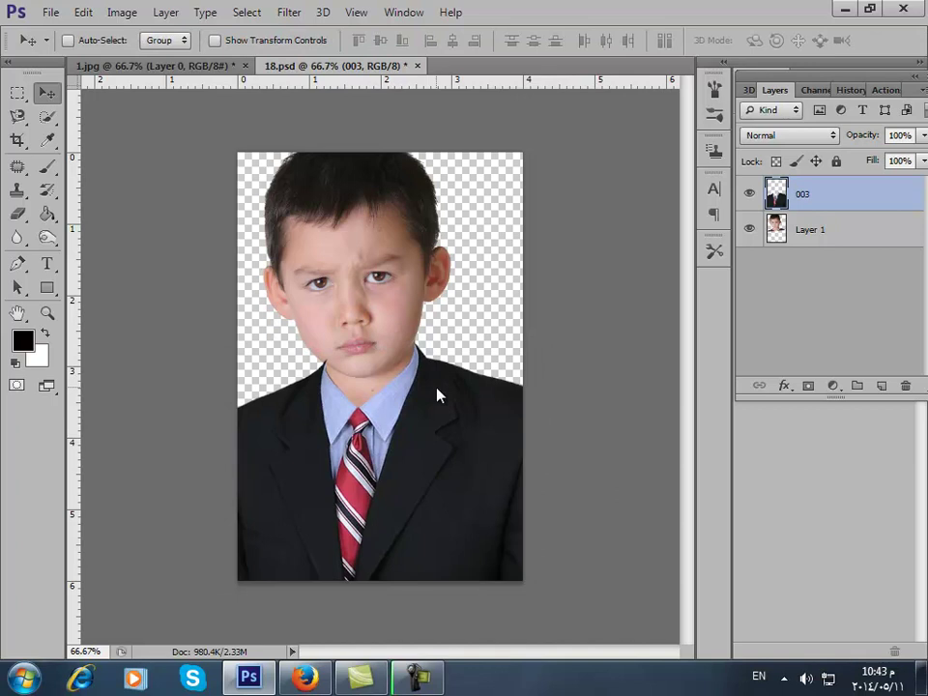
Step: Erase the pointed tip of the suit's left collar where it overlaps the boy's jaw
left_click(38, 315)
left_click(327, 392)
left_click(334, 402)
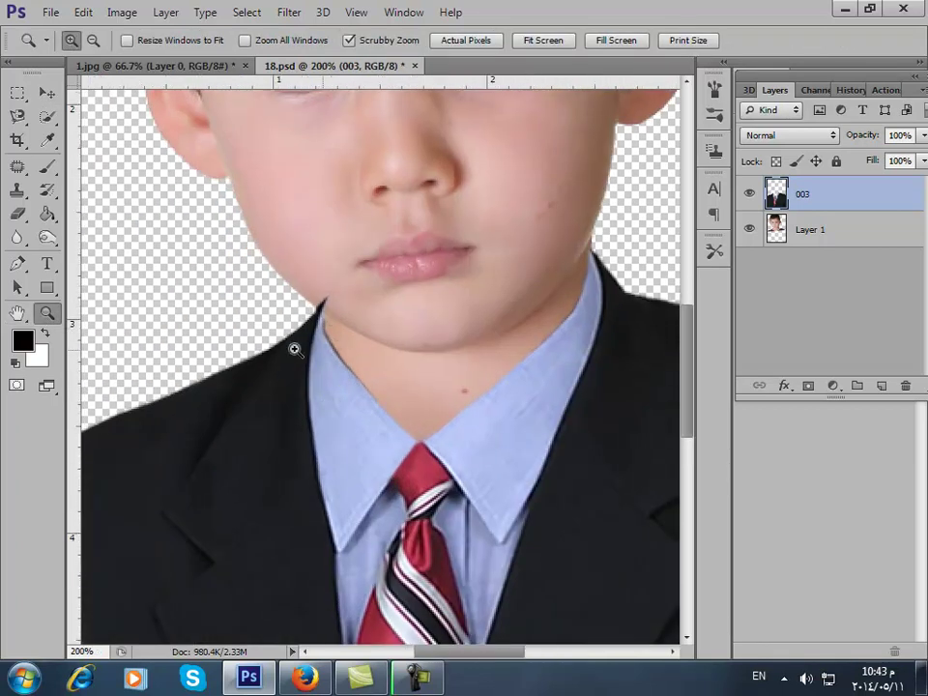
left_click_drag(16, 213, 73, 209)
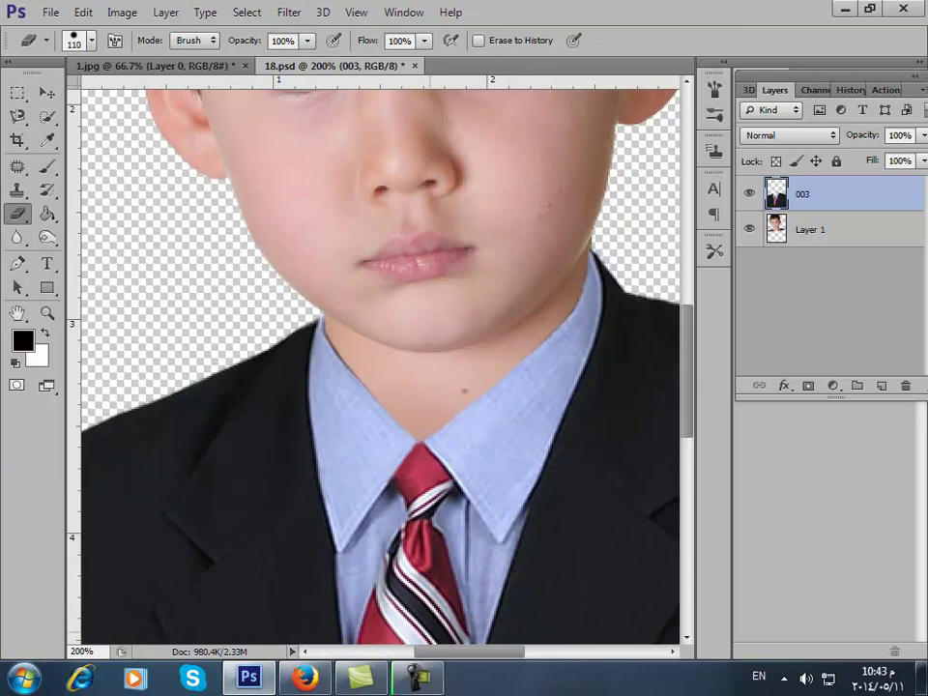
left_click(45, 98)
key("Left")
key("Left")
key("Left")
key("Left")
key("Left")
key("Down")
key("Down")
key("Down")
key("Down")
key("Down")
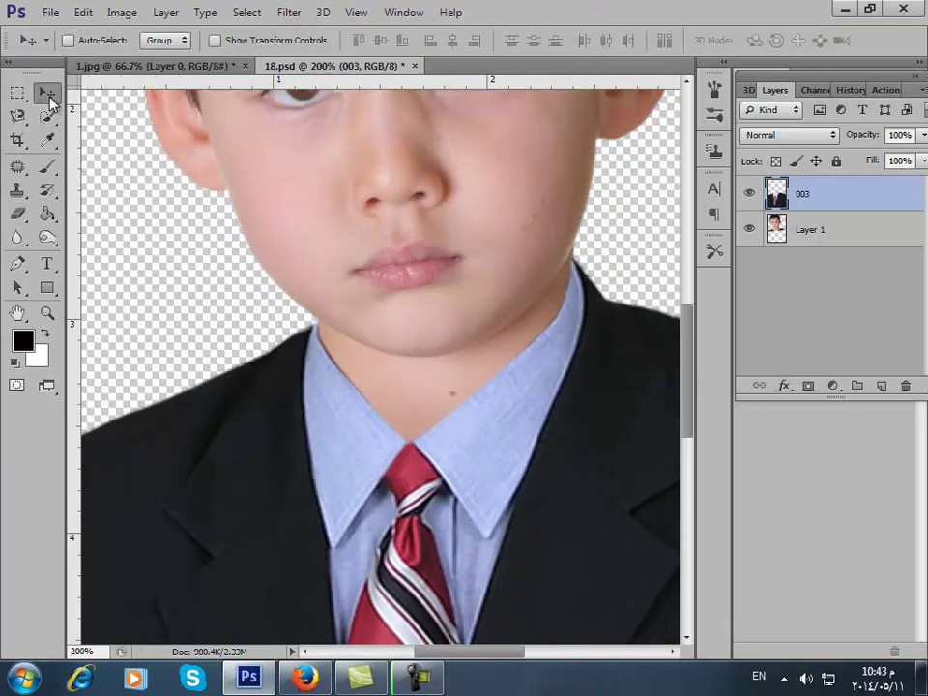
Step: Rotate the boy's layer about 0.8° clockwise to align the jaw and neck with the collar
key("ctrl+0")
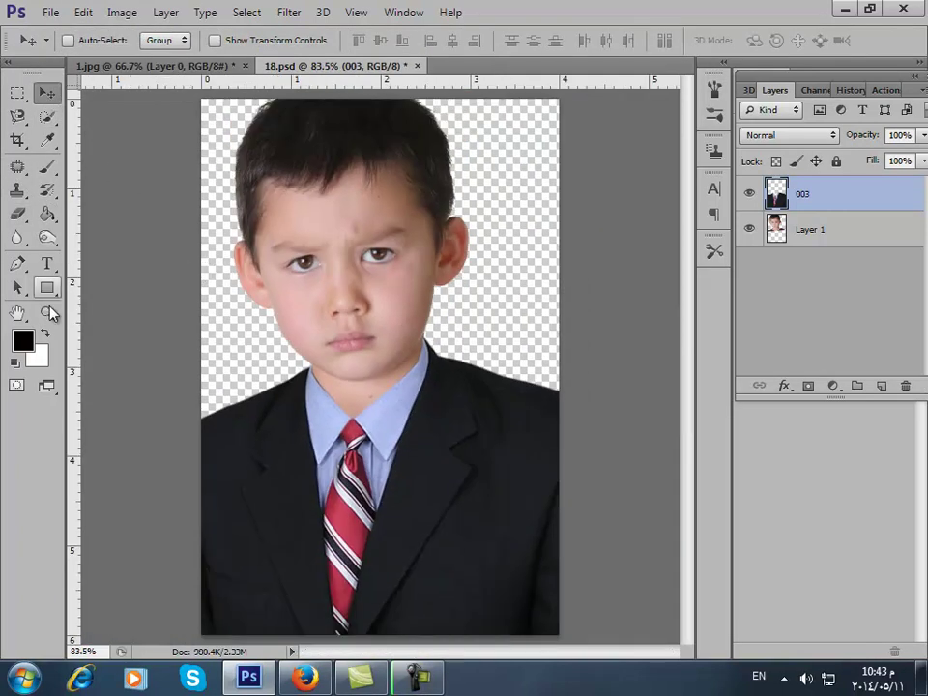
key("z")
left_click(367, 376)
left_click(367, 376)
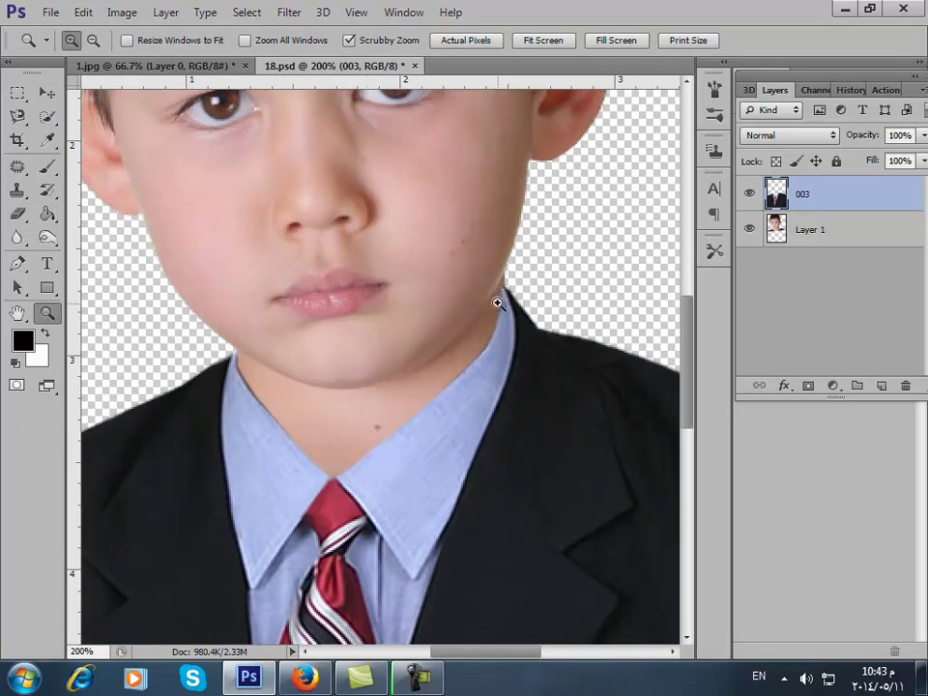
left_click(46, 92)
left_click(295, 236, "ctrl")
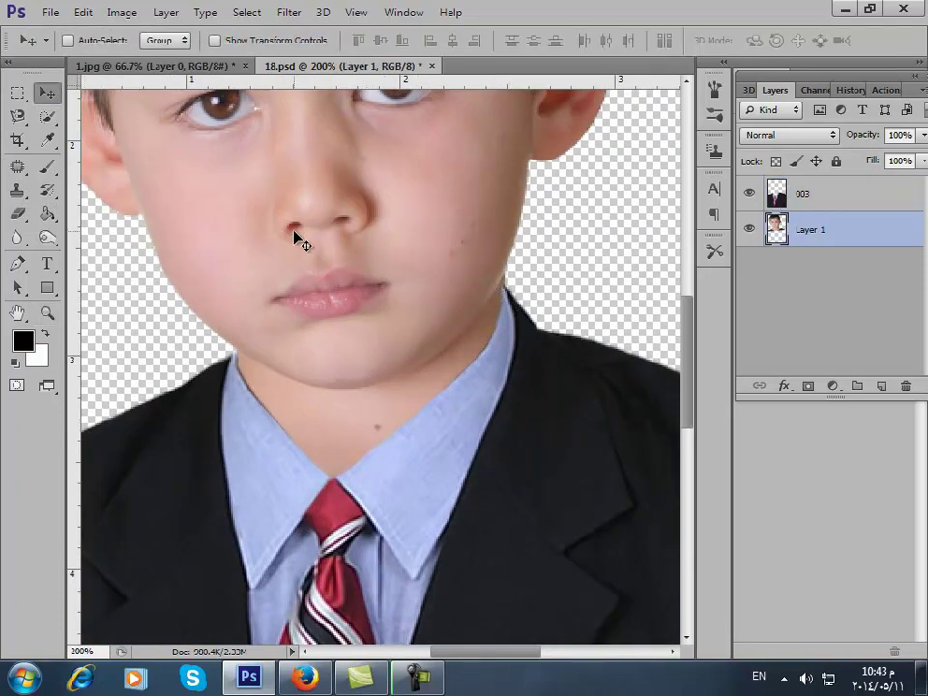
key("ctrl+t")
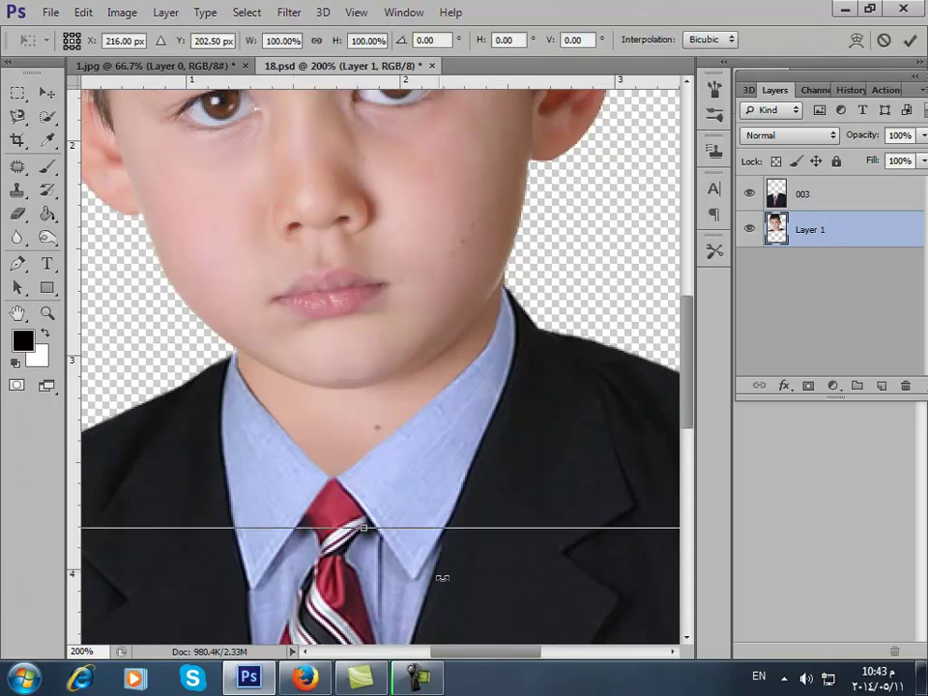
left_click_drag(447, 583, 440, 582)
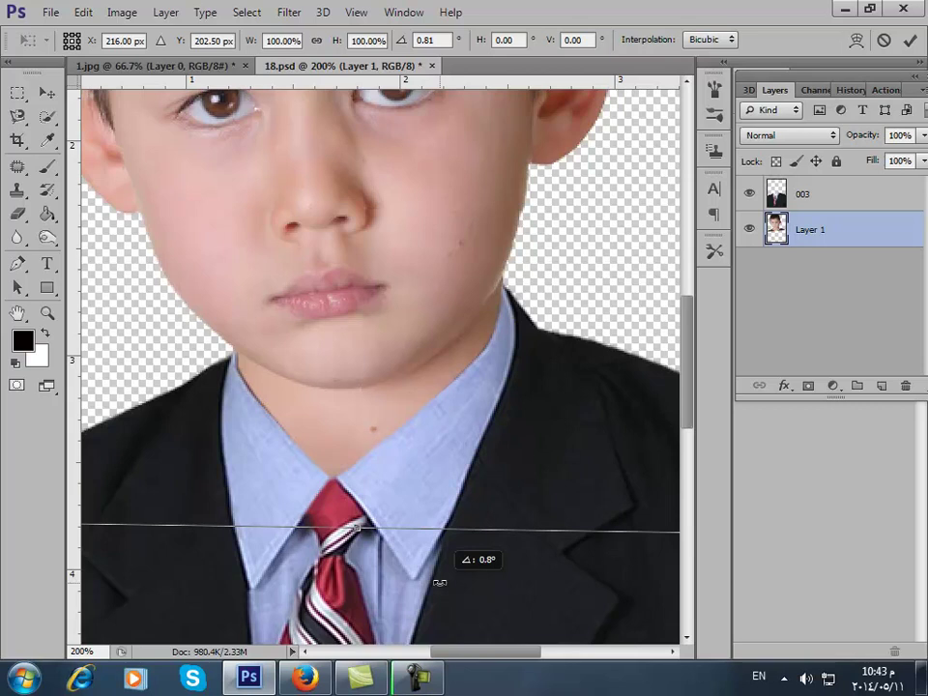
key("Return")
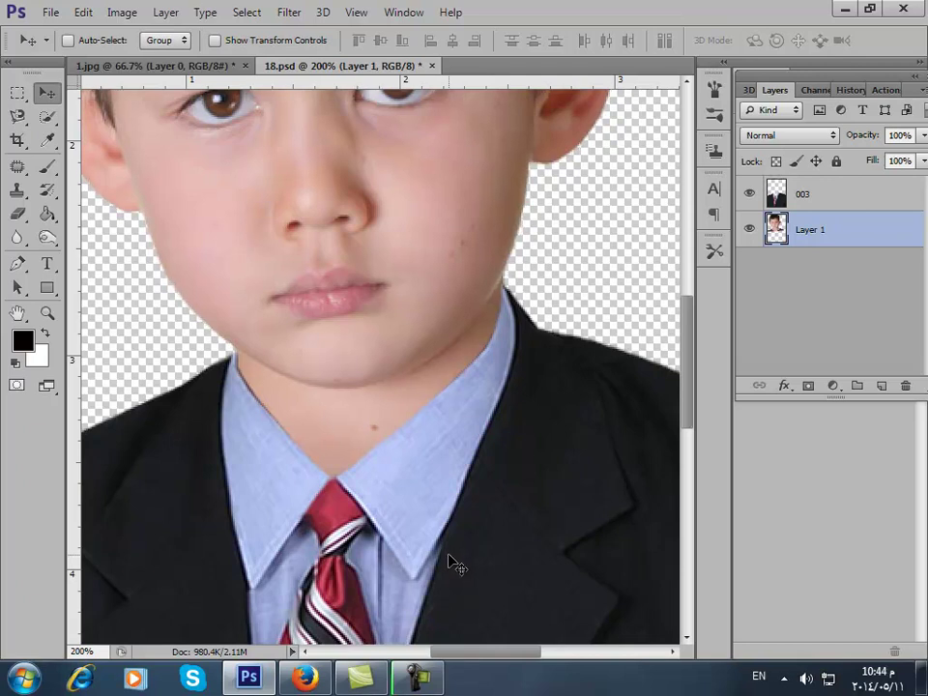
Step: Merge the boy and suit layers into a single layer
key("ctrl+0")
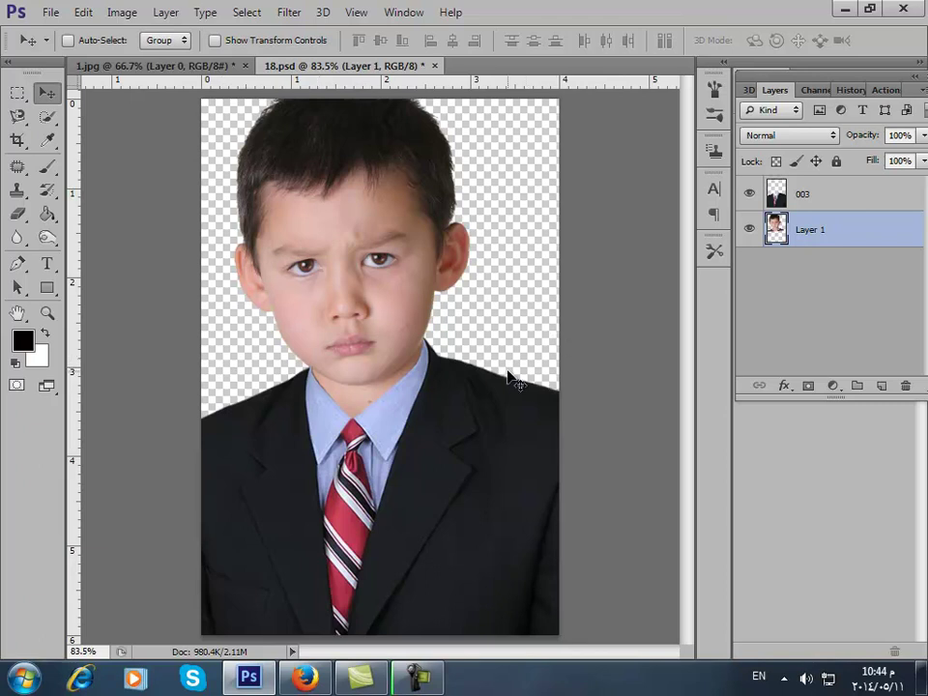
key("ctrl+shift+e")
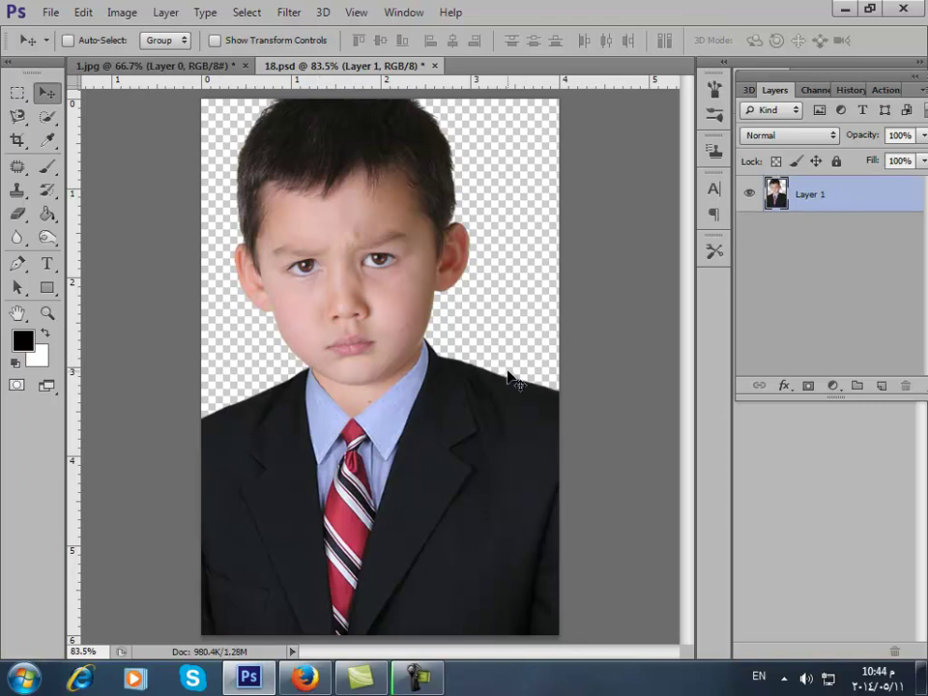
Step: Save the PSD and save a JPEG copy named 18 to the Desktop at Maximum quality 12 with Baseline ("Standard") format
key("ctrl+s")
left_click(41, 13)
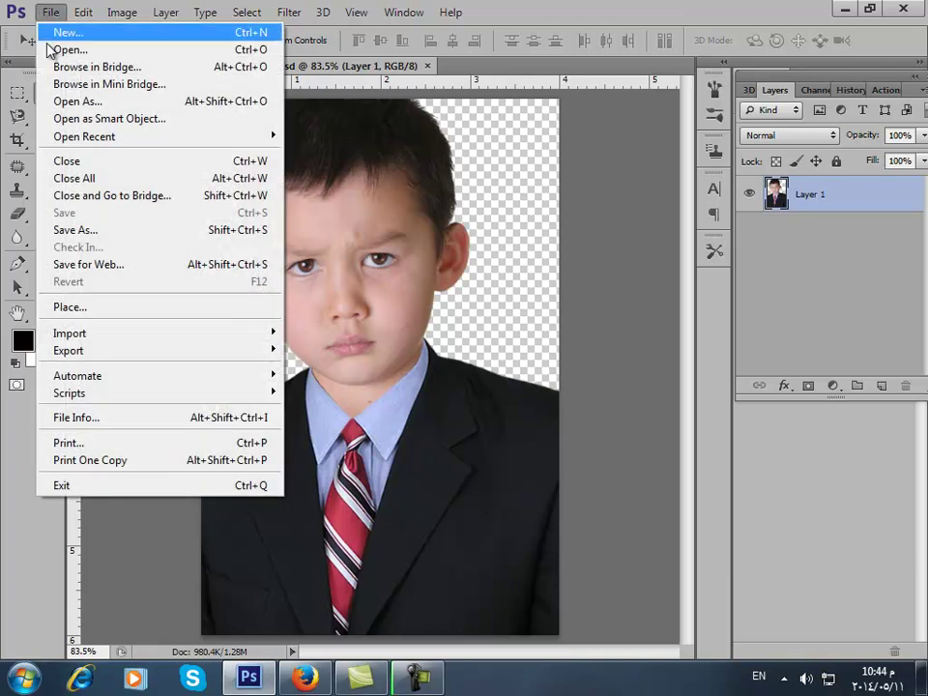
left_click(96, 230)
left_click(277, 193)
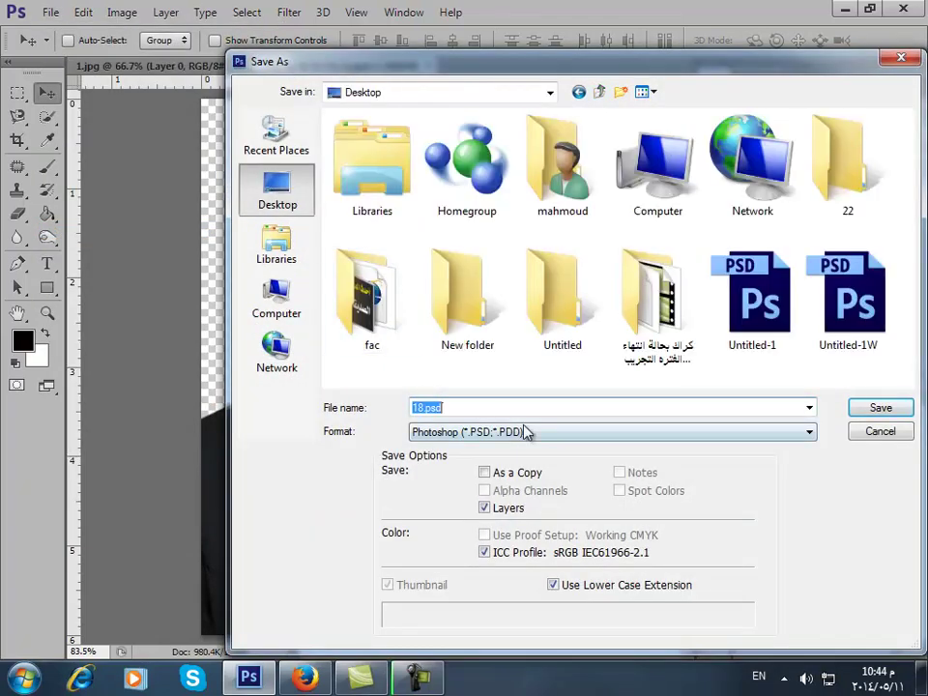
left_click(764, 432)
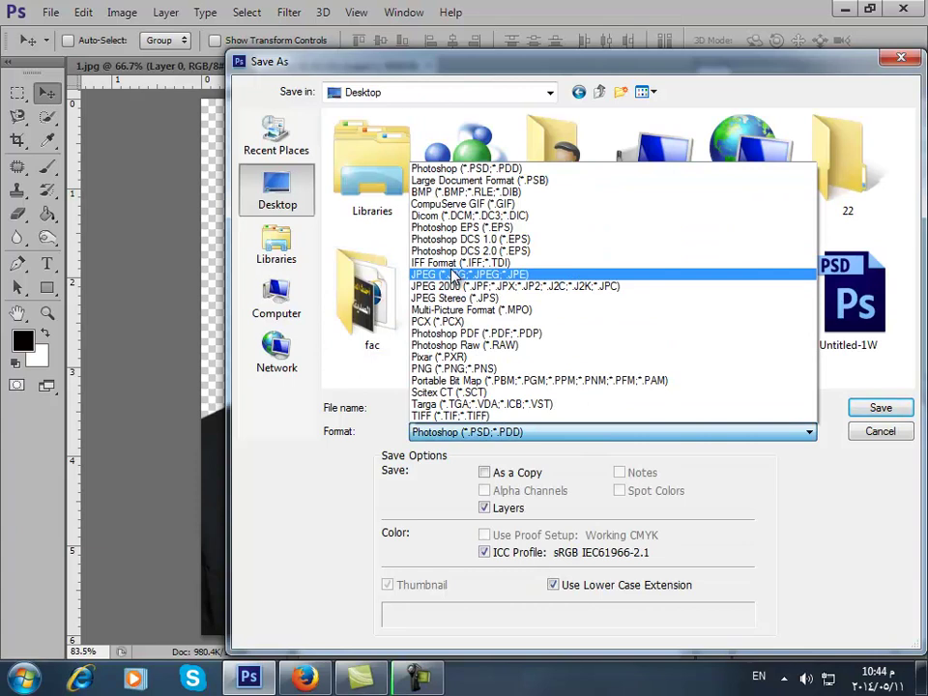
left_click(460, 274)
left_click(878, 407)
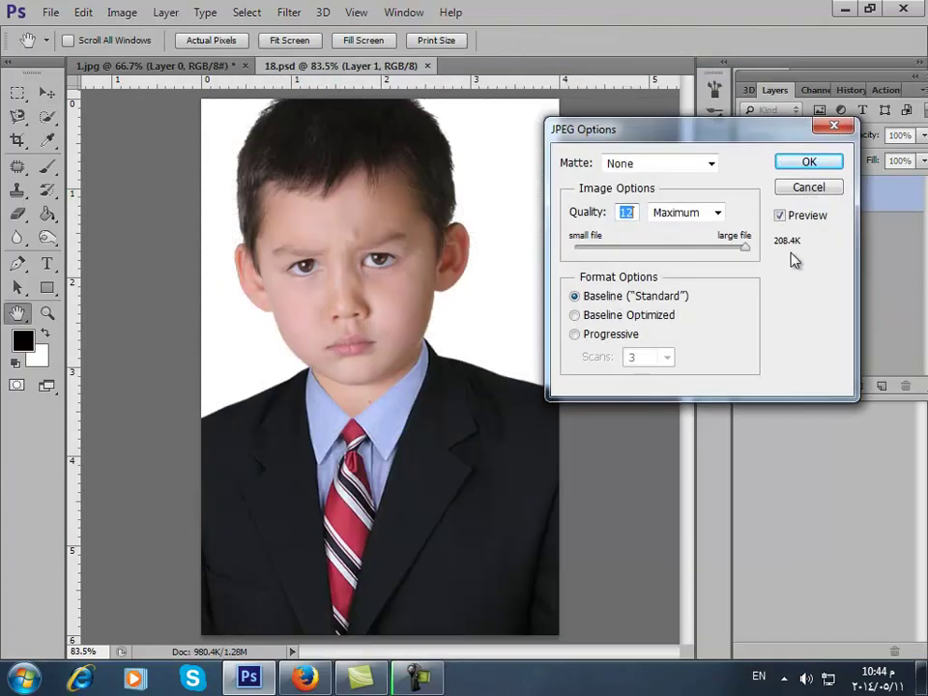
left_click(808, 162)
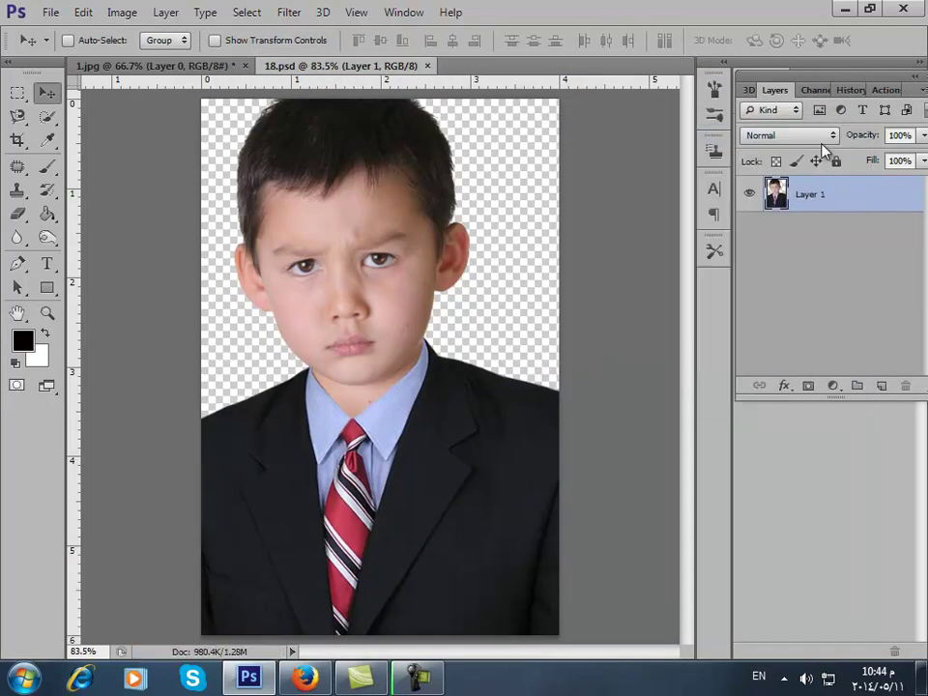
Step: Switch to the desktop, view the exported image 18 in Windows Photo Viewer, and close the viewer
left_click(844, 9)
left_click(828, 11)
left_click(601, 97)
double_click(607, 110)
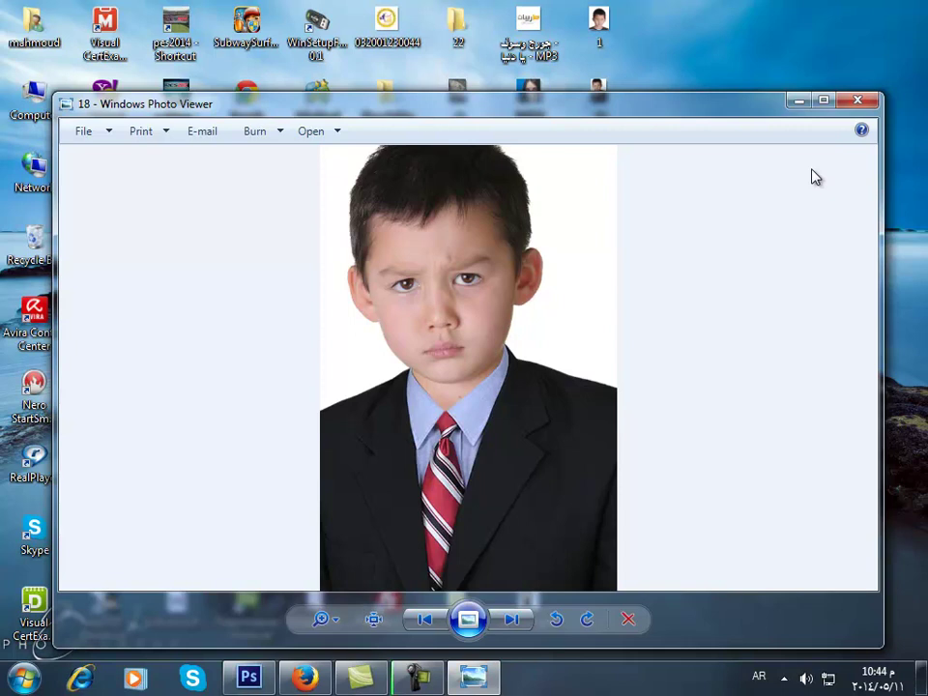
key("alt+F4")
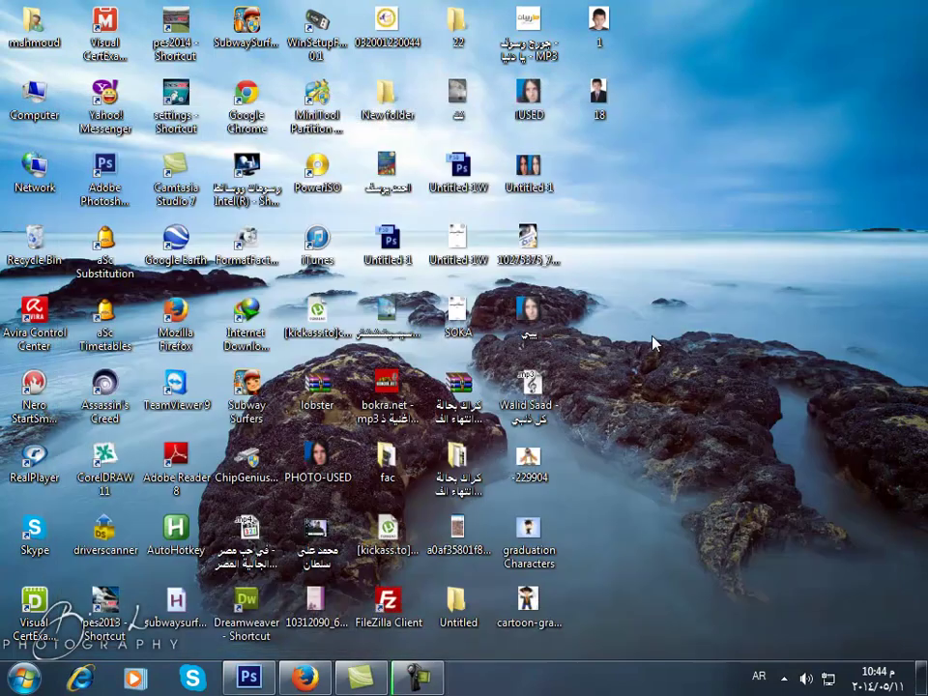
Step: Switch back to Photoshop and undo the layer merge, restoring suit layer 003 and the boy's Layer 1 as separate layers
left_click(293, 678)
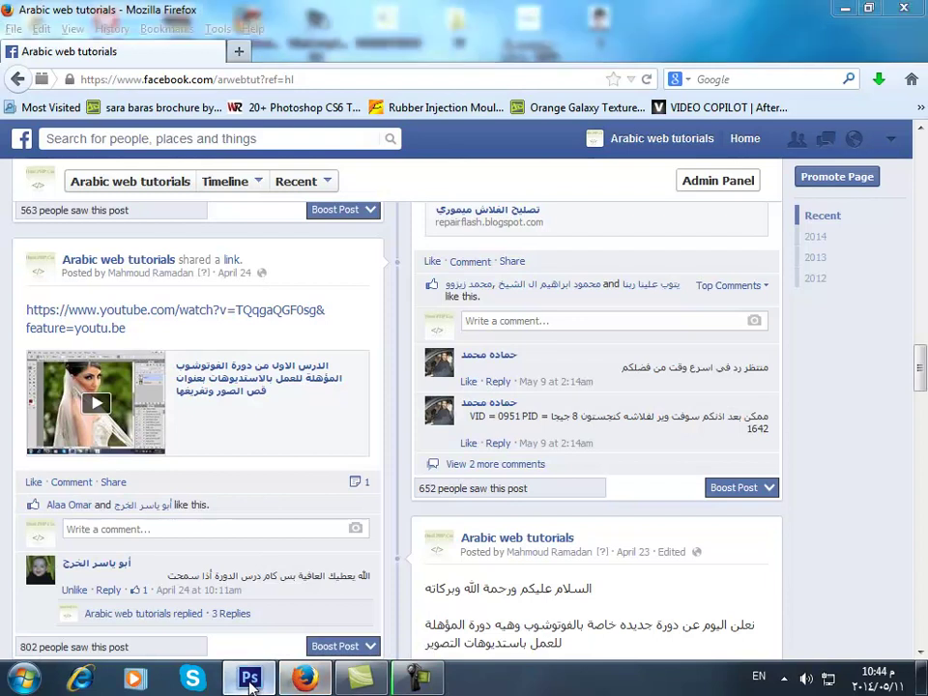
left_click(248, 678)
left_click(46, 312)
left_click(209, 360)
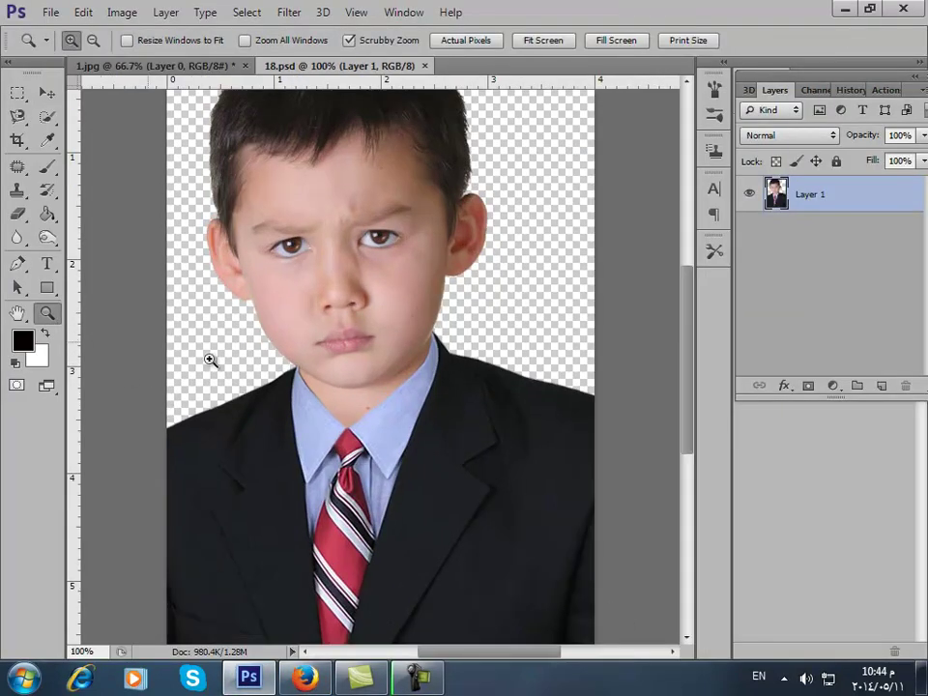
left_click(320, 402)
left_click(321, 402)
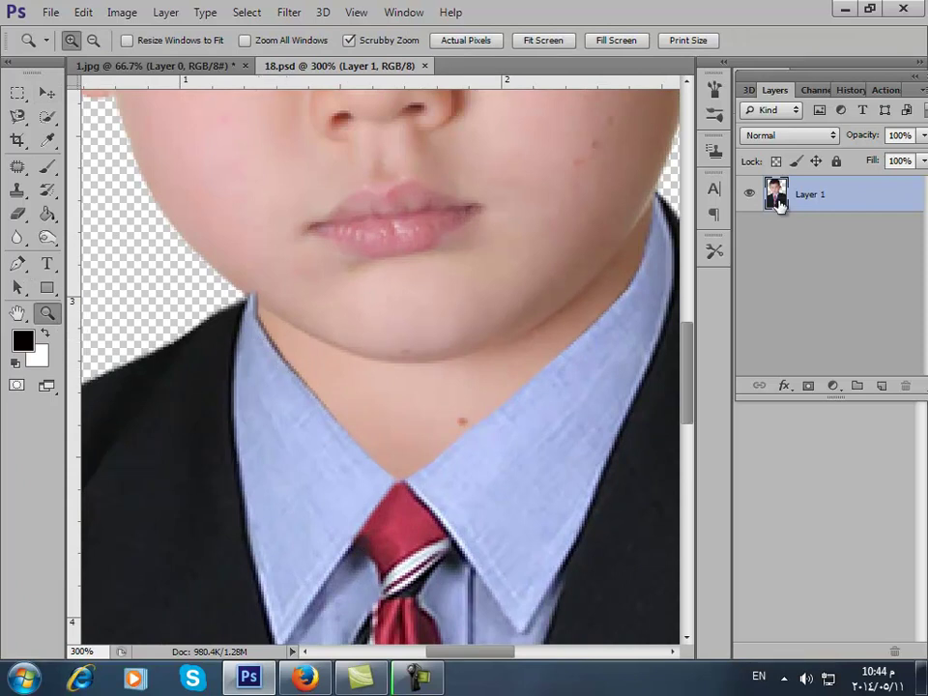
left_click_drag(775, 213, 774, 214)
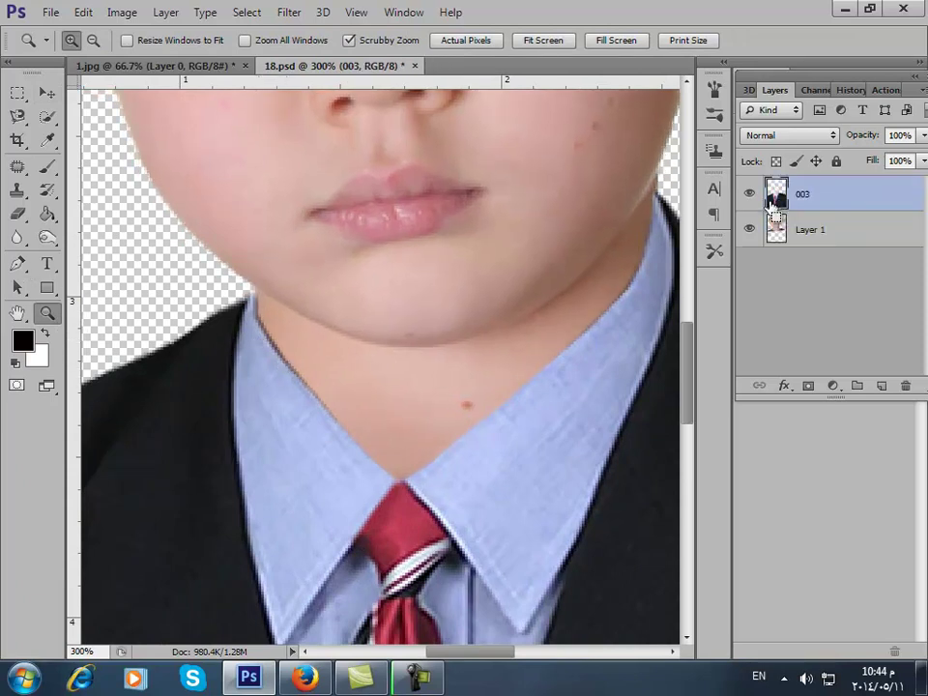
key("ctrl+e")
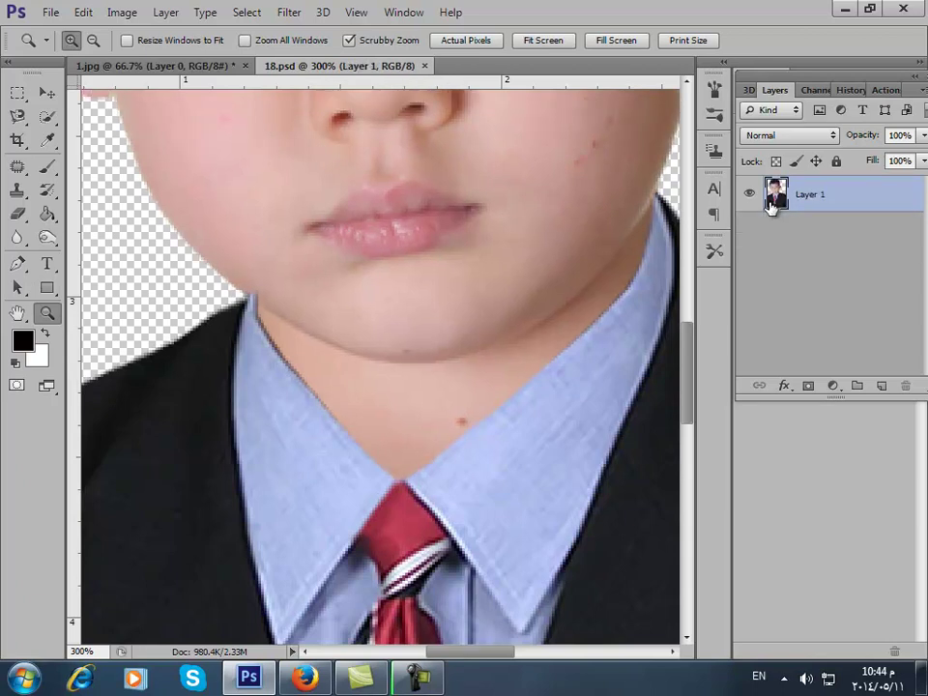
key("ctrl+z")
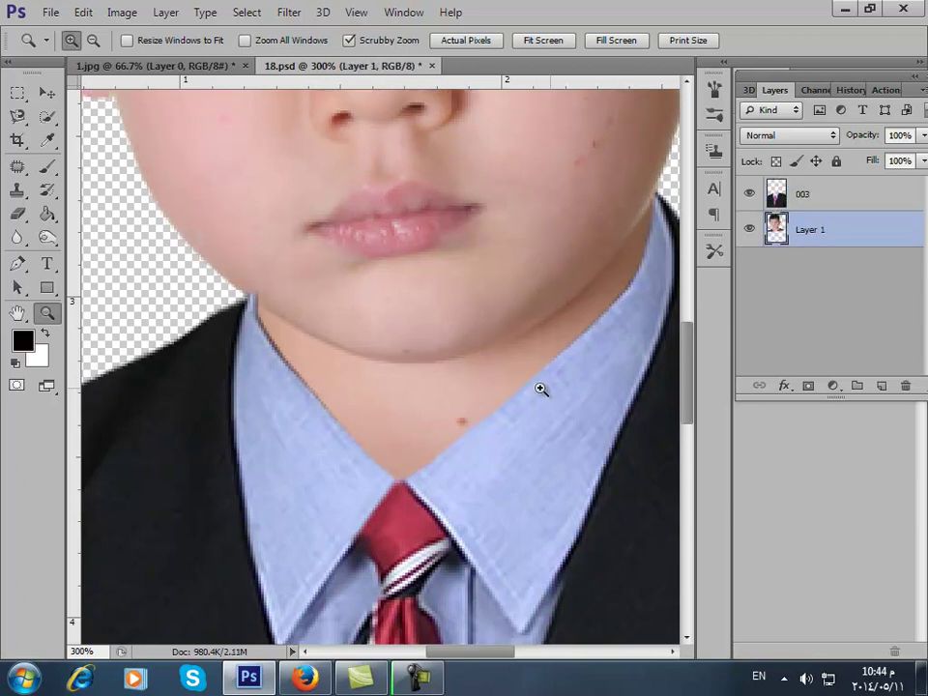
Step: Erase the leftover tip of the left collar on suit layer 003 where it meets the boy's jaw
left_click(18, 214)
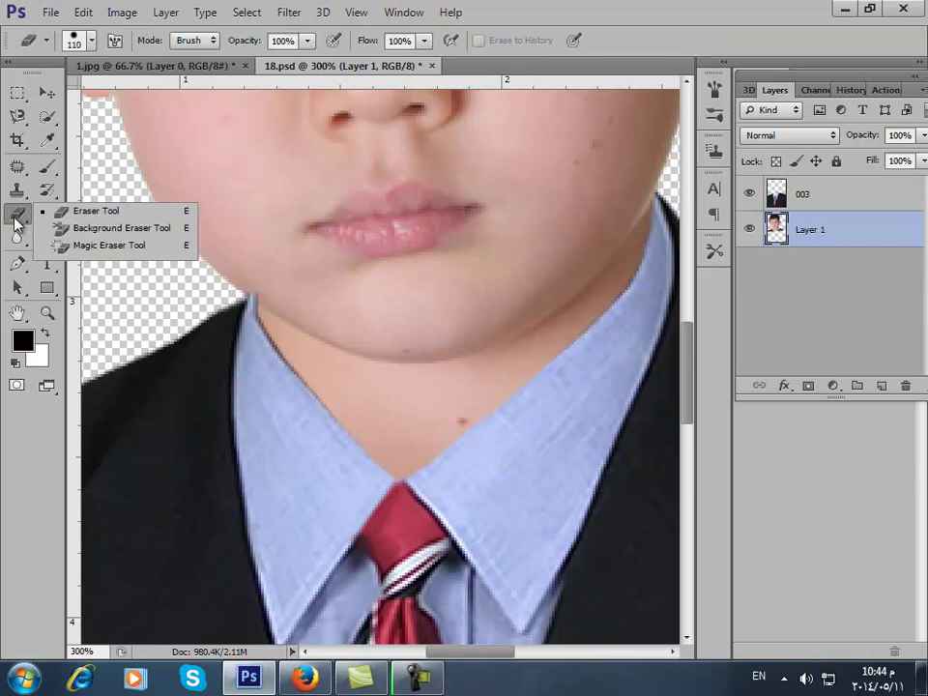
left_click(111, 212)
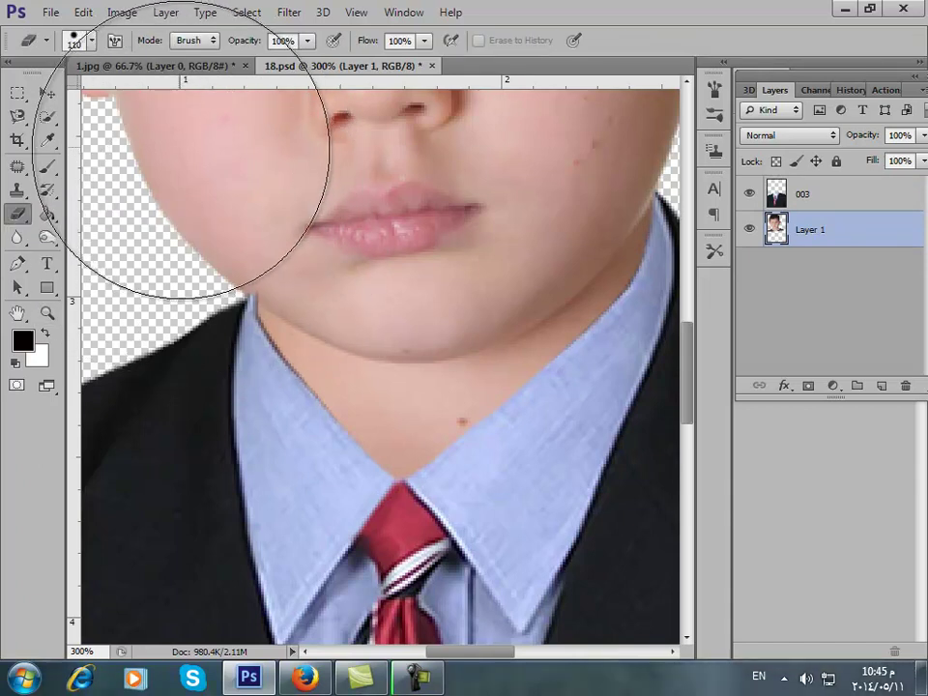
left_click(812, 193)
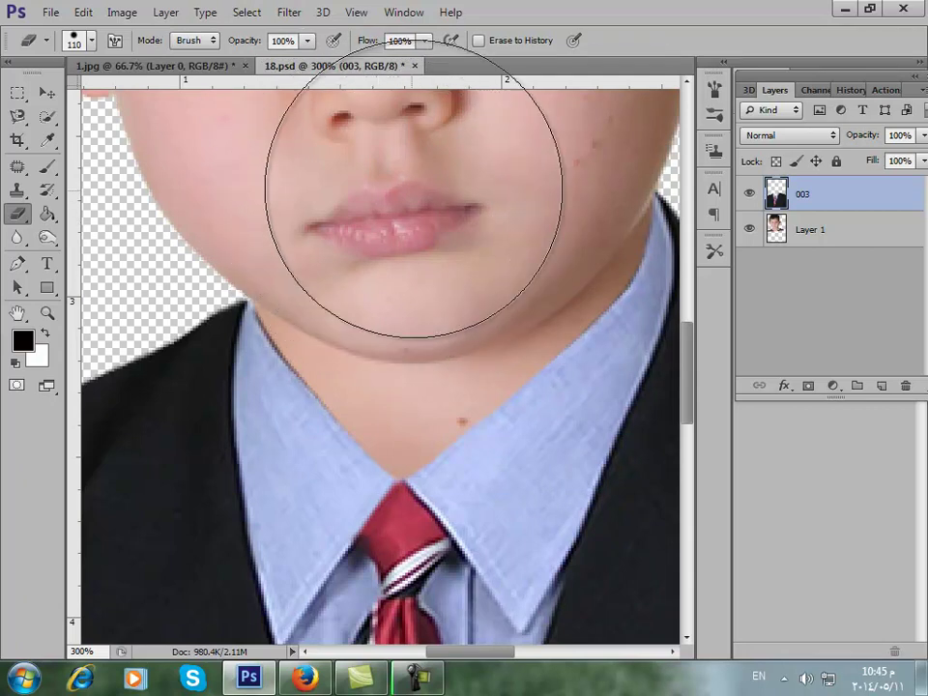
Step: Distort suit layer 003 by its upper-left corner slightly inward, and nudge the boy's layer slightly right to match the collar
left_click(47, 94)
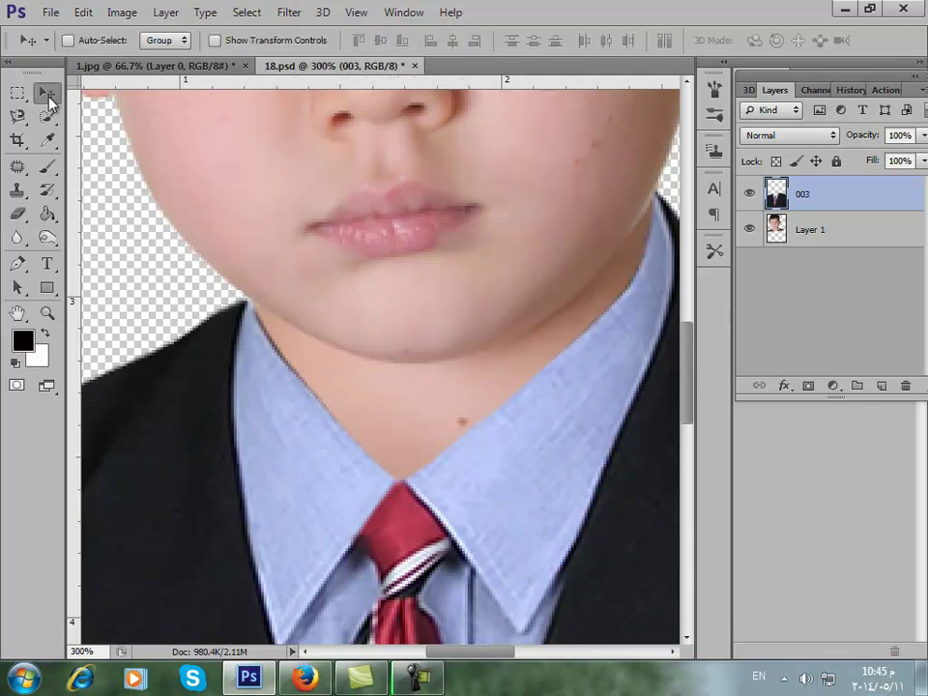
key("ctrl+t")
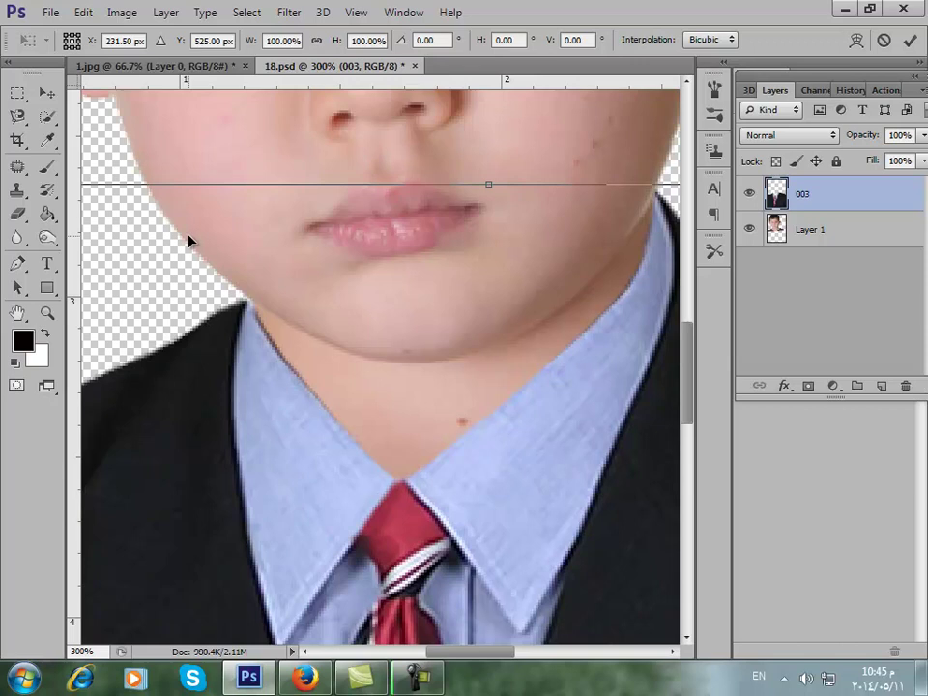
key("ctrl+0")
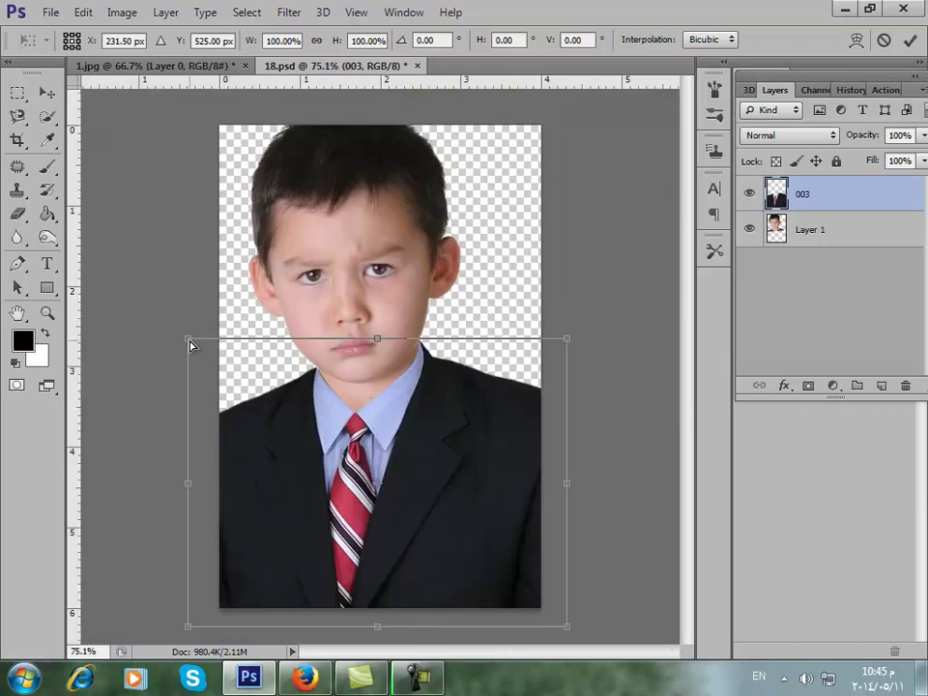
left_click_drag(192, 345, 193, 343)
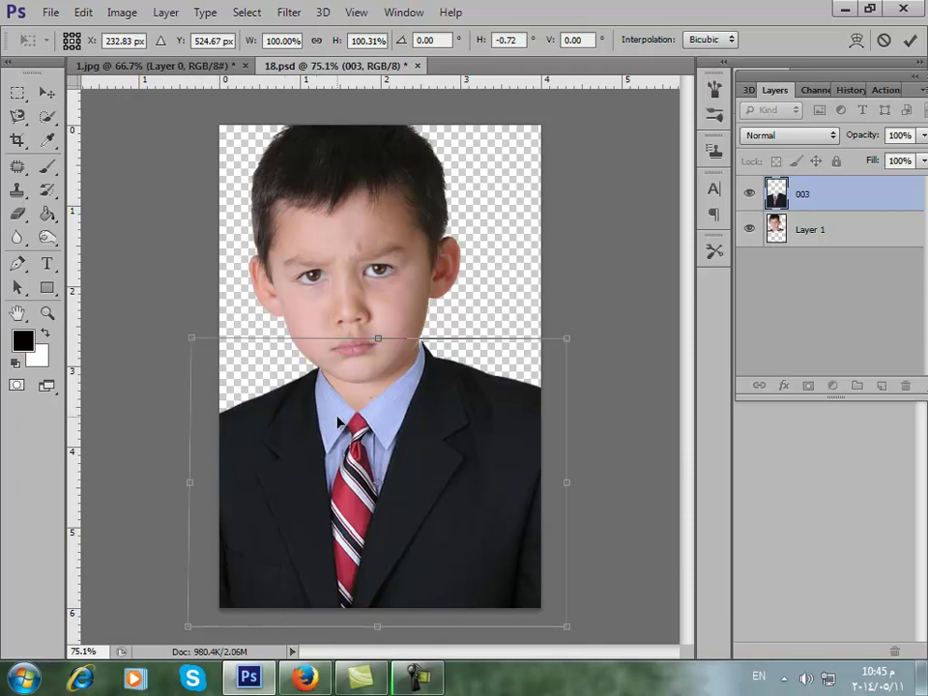
key("Escape")
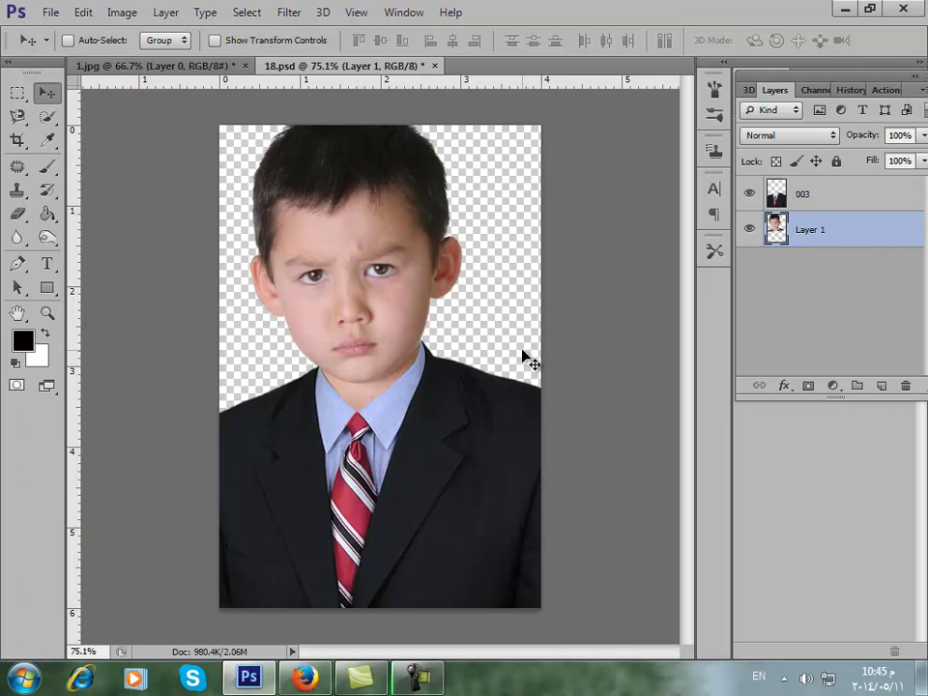
Step: Trim the dark fringe from suit layer 003 along the left collar's inner edge using a Pen path selection over the neck
key("z")
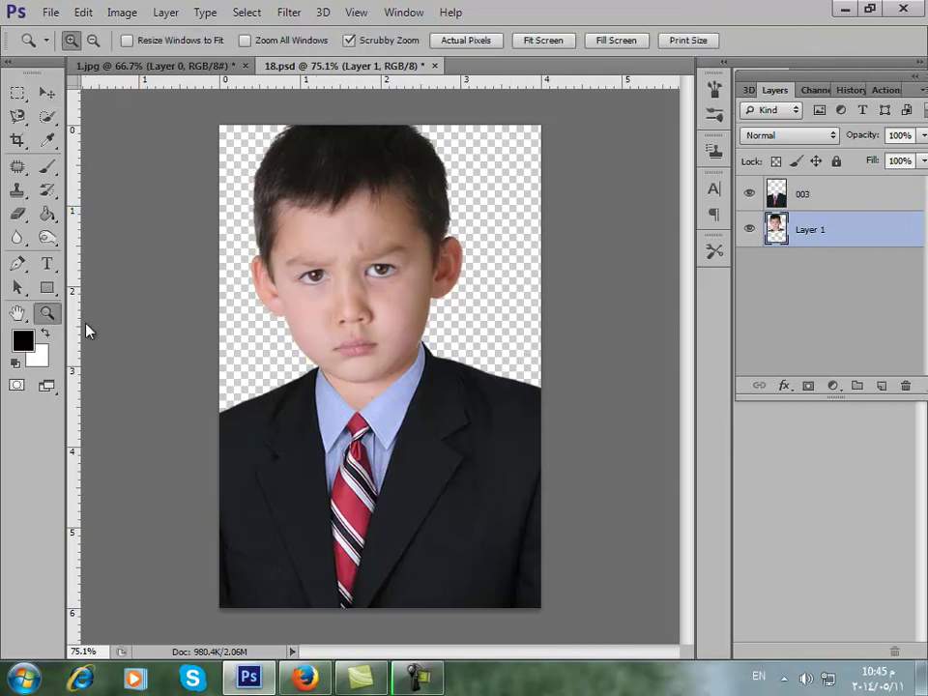
left_click(350, 427)
left_click(349, 428)
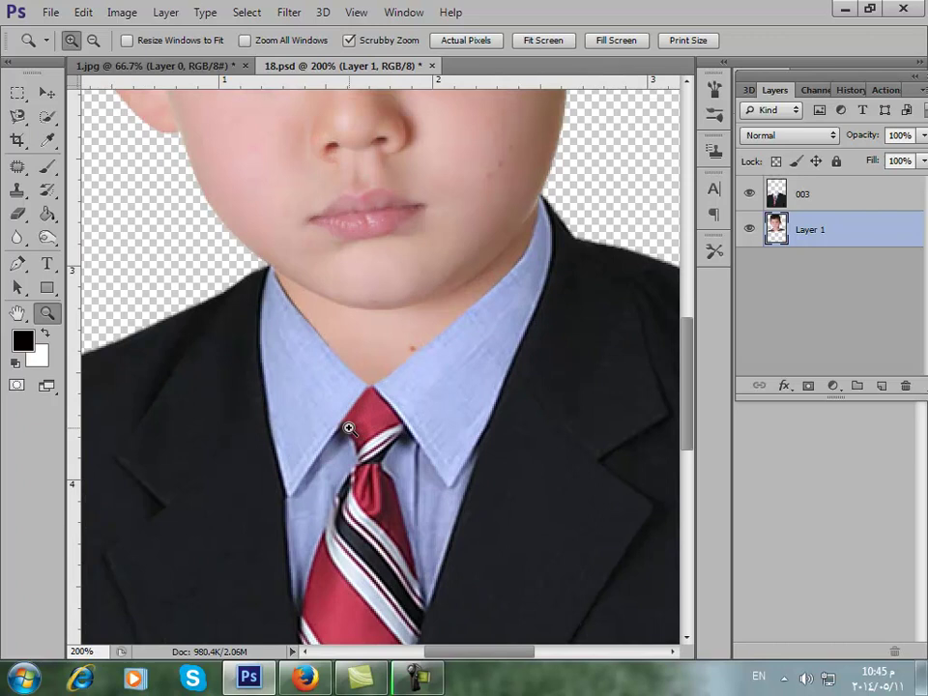
left_click(18, 265)
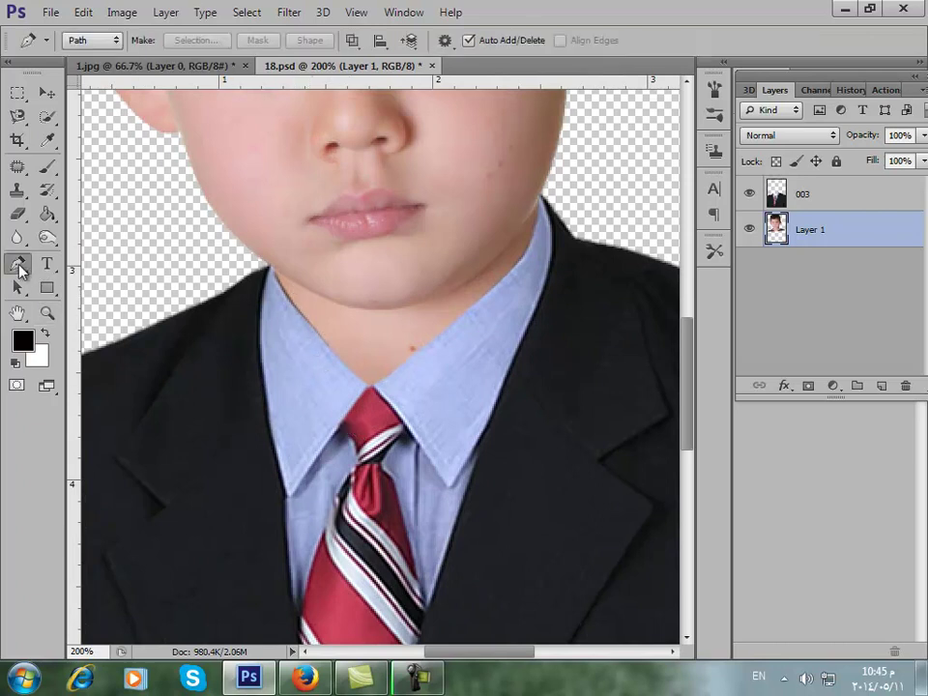
left_click(779, 197)
left_click(276, 274)
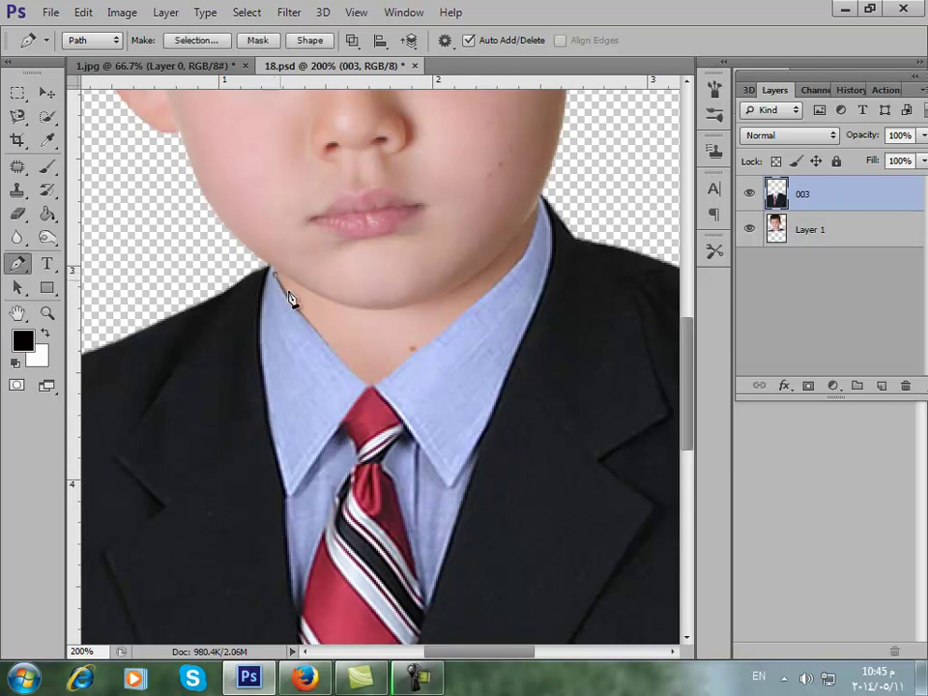
left_click_drag(348, 368, 393, 319)
key("ctrl+Return")
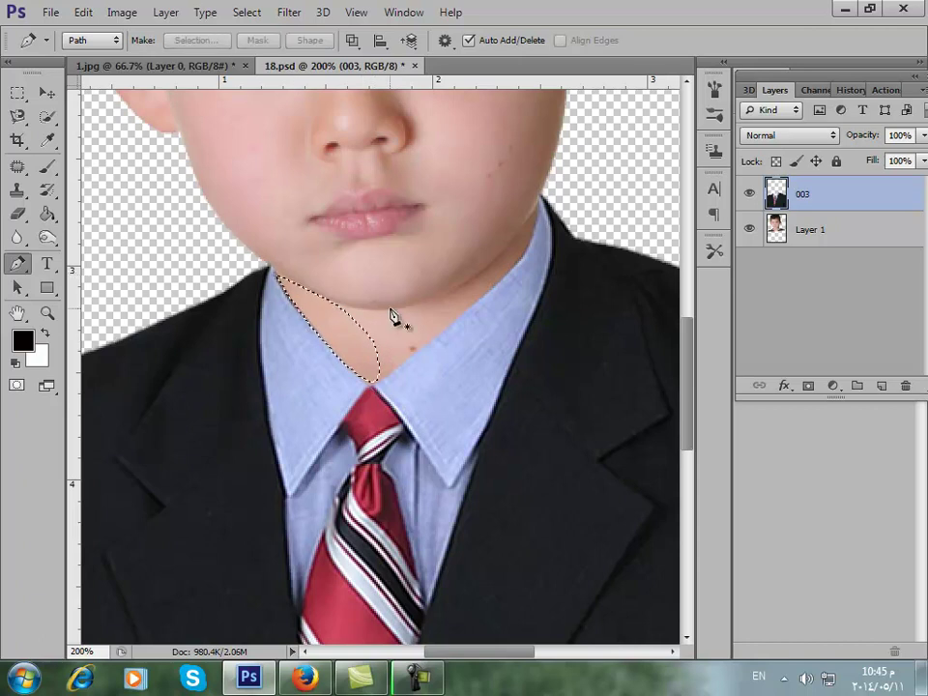
key("ctrl+d")
Step: Clean the remaining dark edge near the left collar's upper end on layer 003 with small Pen path selections
left_click(275, 276)
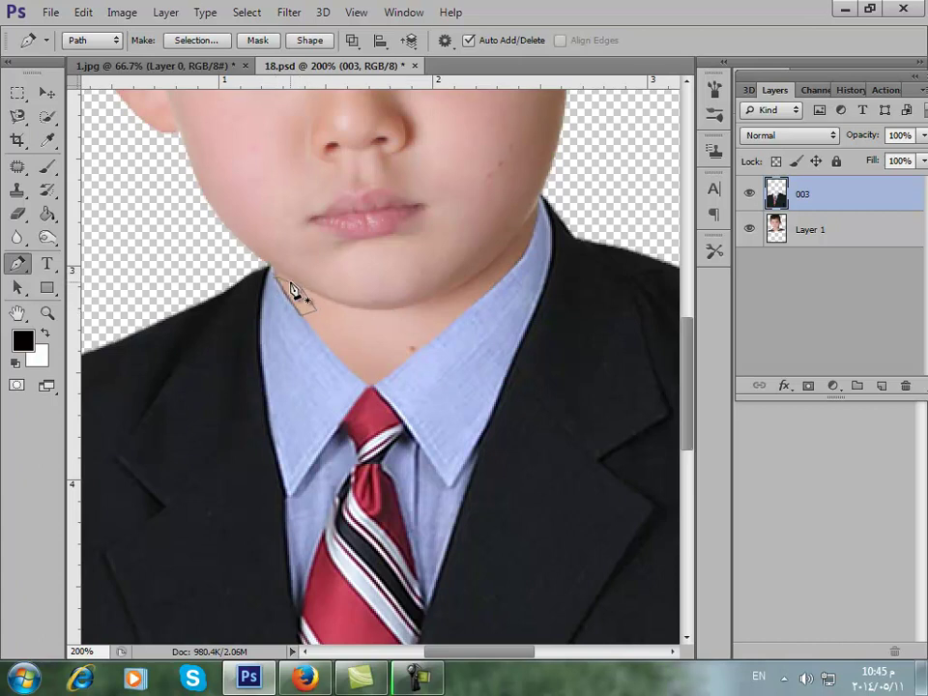
key("ctrl+Return")
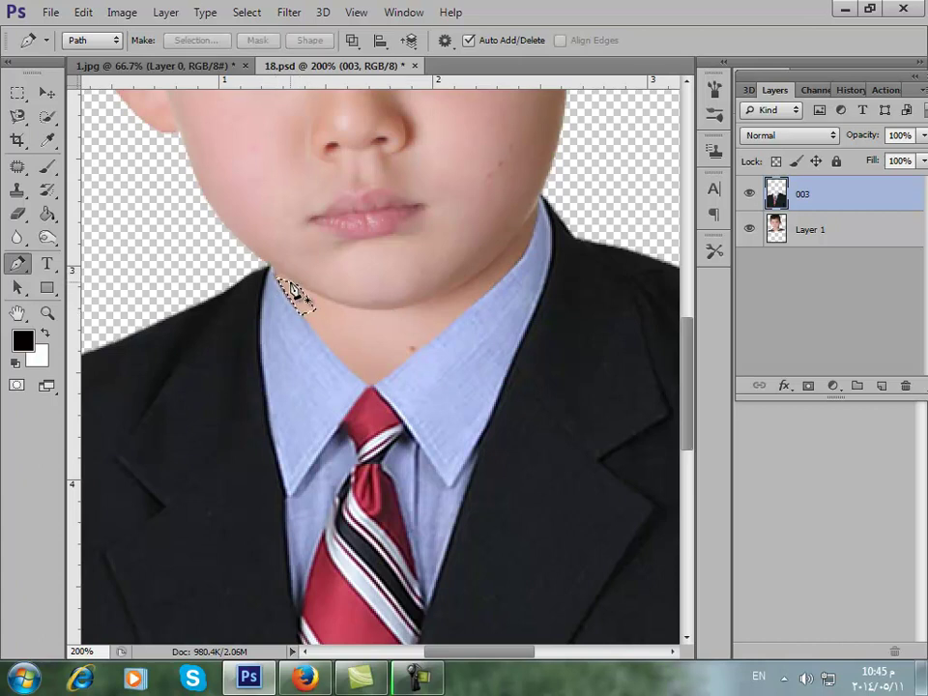
key("ctrl+d")
left_click(274, 280)
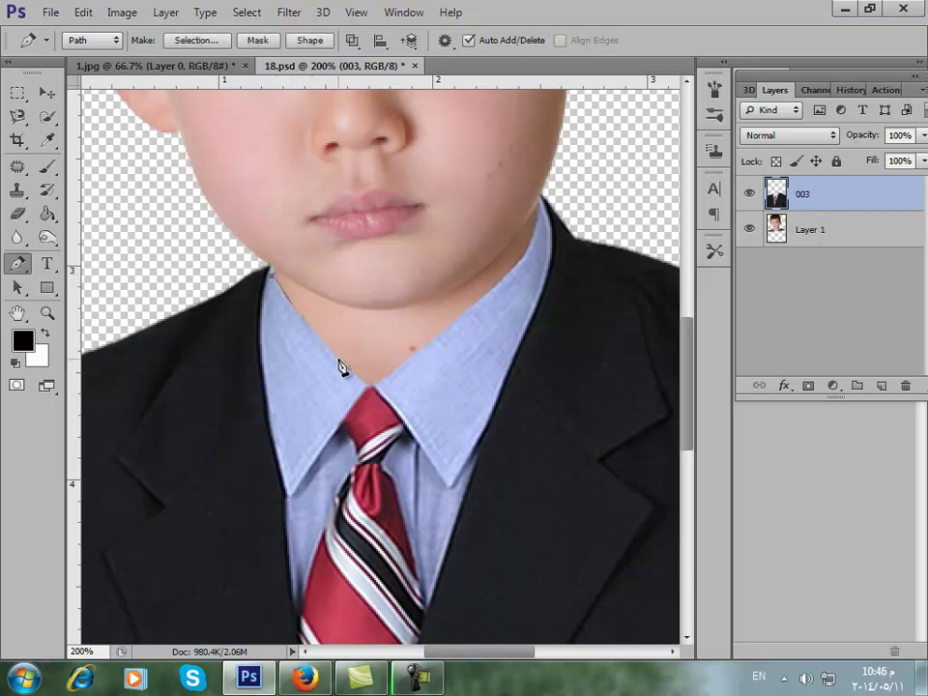
left_click(276, 280)
key("ctrl+Return")
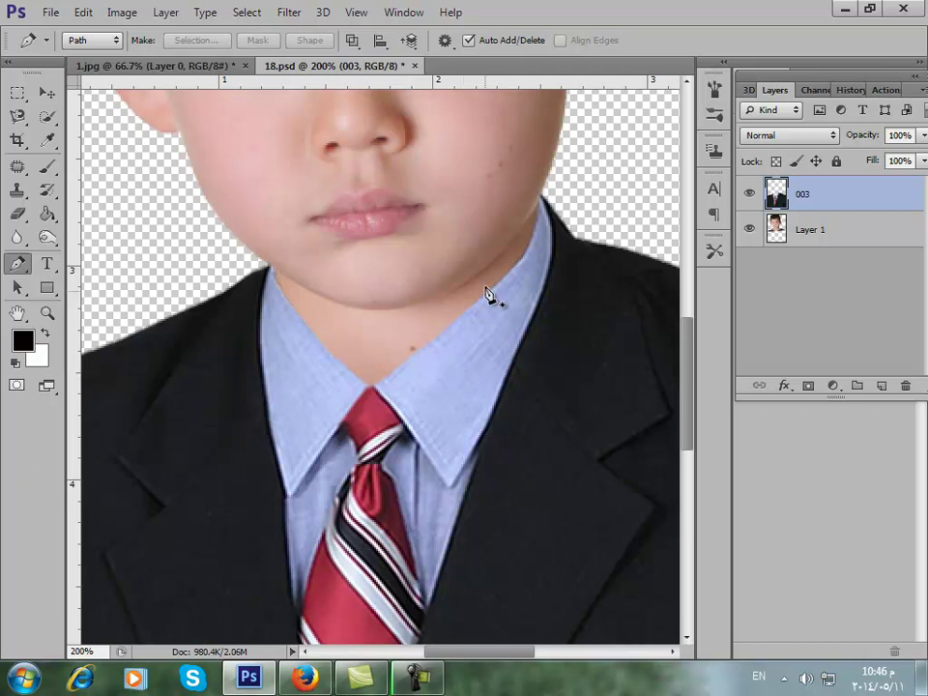
Step: Trim the fringe on layer 003 along the right collar's inner edge up to the jaw using a Pen path selection
left_click_drag(497, 309, 402, 372)
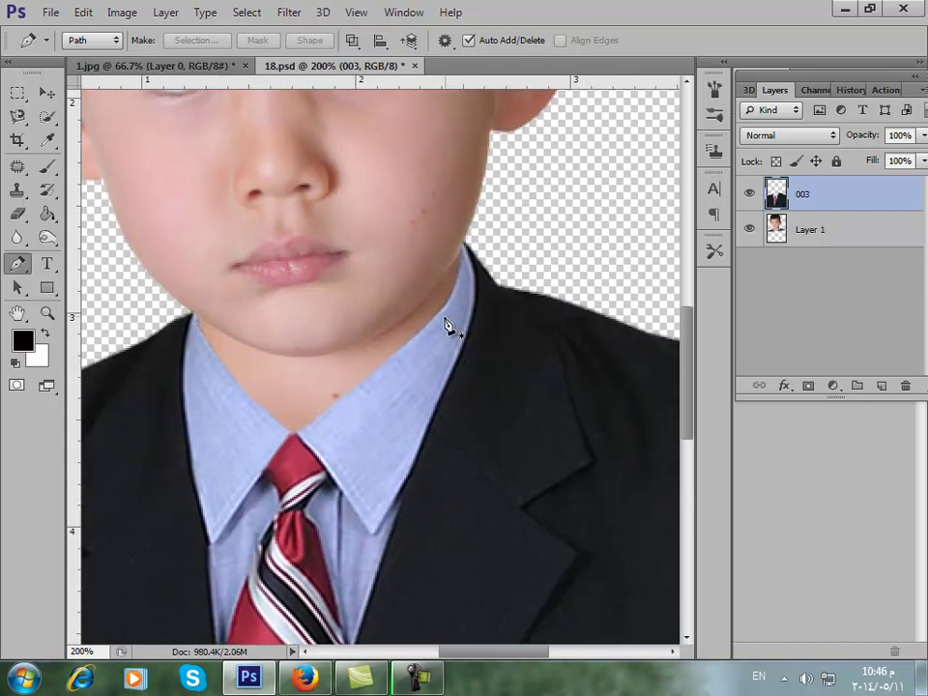
left_click(402, 348)
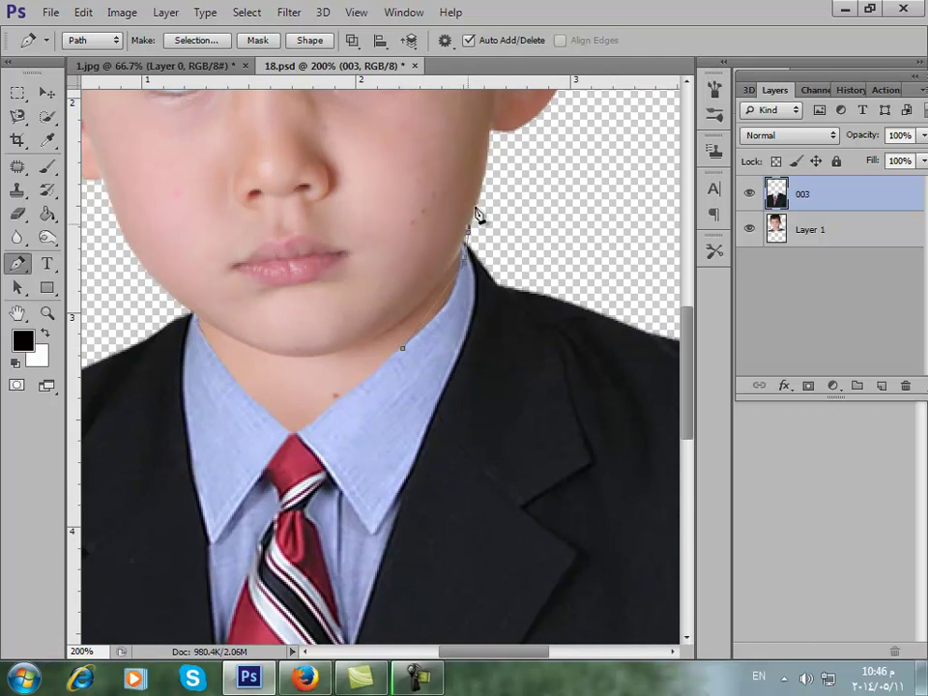
left_click(403, 348)
left_click(403, 346)
left_click(450, 307)
left_click(461, 261)
left_click_drag(369, 325, 408, 352)
key("ctrl+Return")
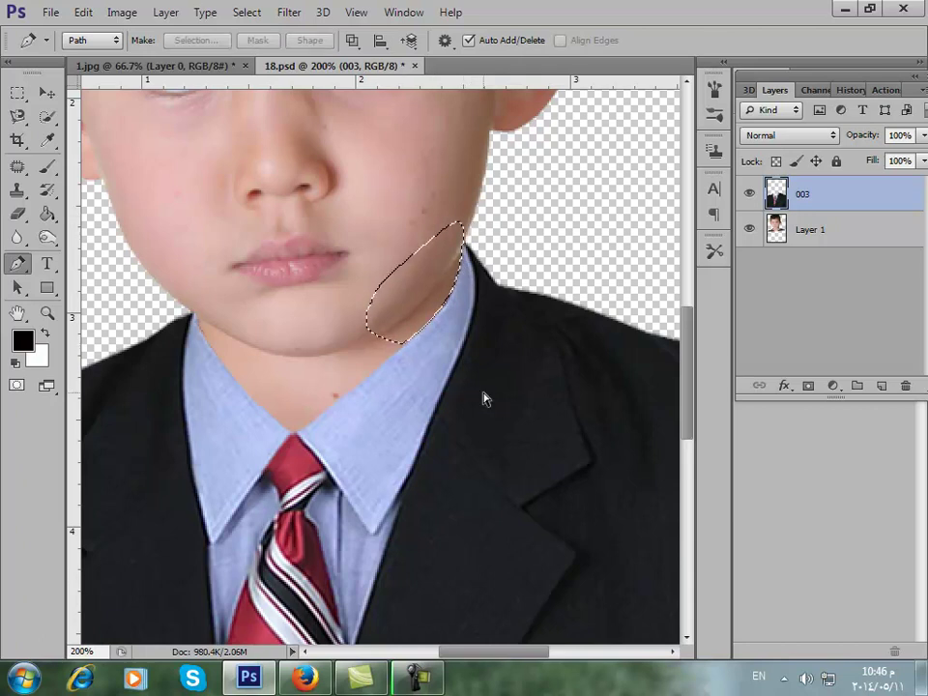
key("ctrl+d")
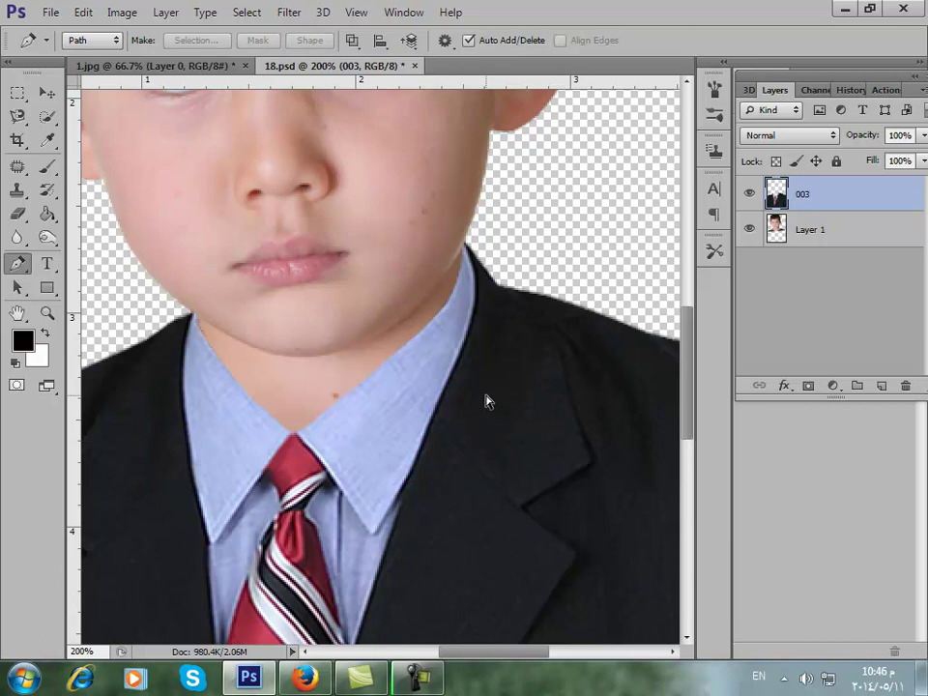
key("ctrl+0")
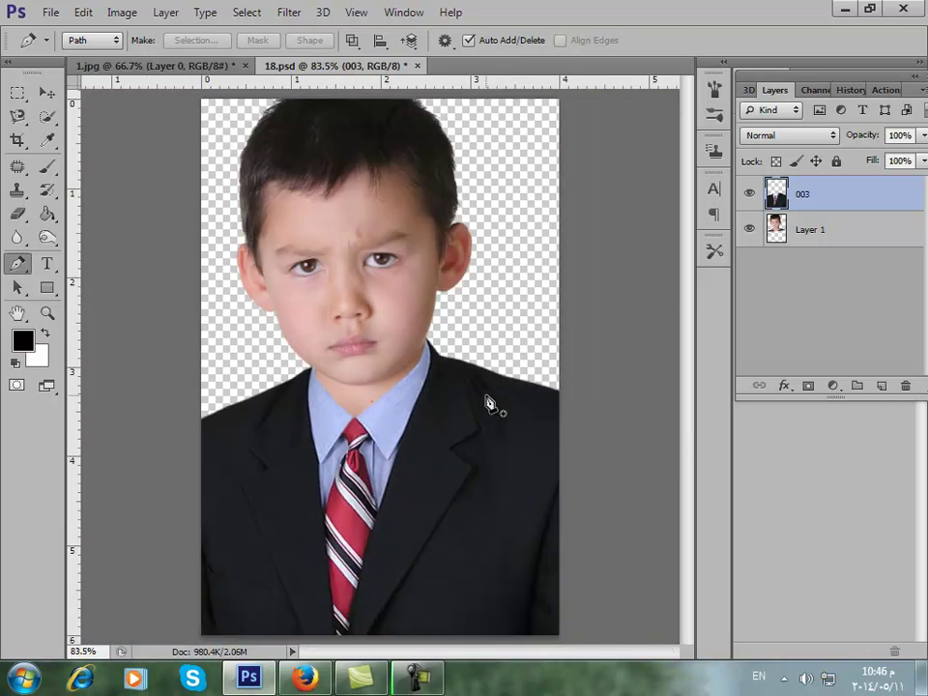